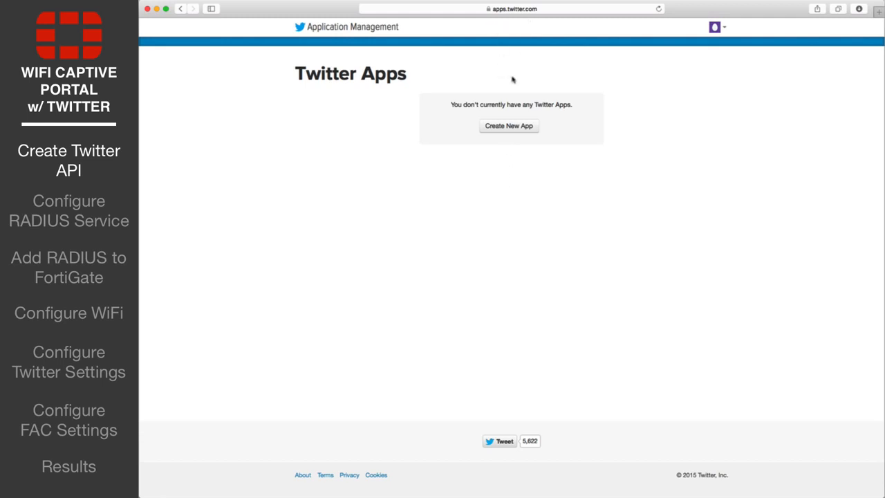
Start a new Twitter app named FortiAuthenticator_Guest_Auth, described as 'Social authenticate WiFi users into FSSO'
{"action": "left_click", "coordinate": [502, 129]}
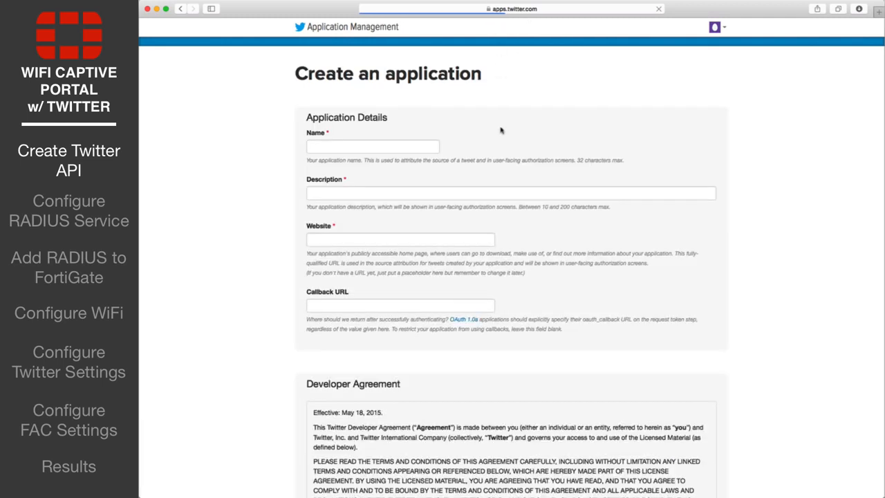
{"action": "left_click", "coordinate": [353, 144]}
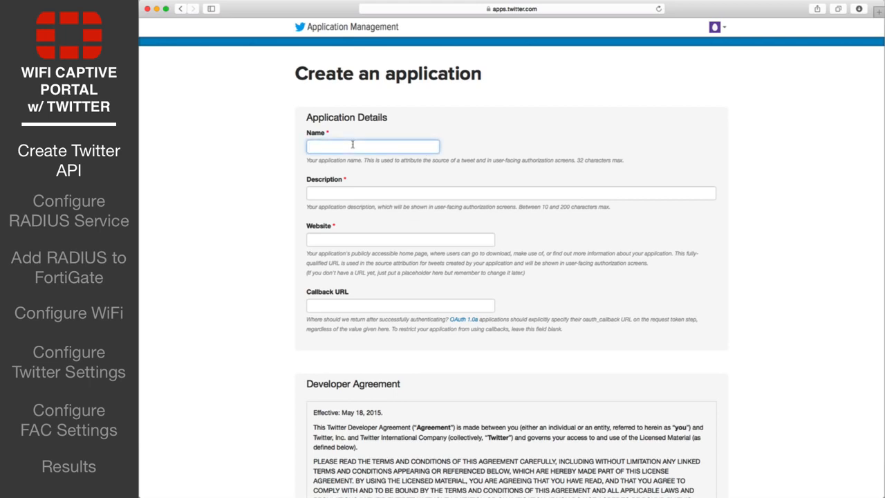
{"action": "type", "text": "FortiAuthenticator_Guest_Auth"}
{"action": "key", "text": "Tab"}
{"action": "type", "text": "Social"}
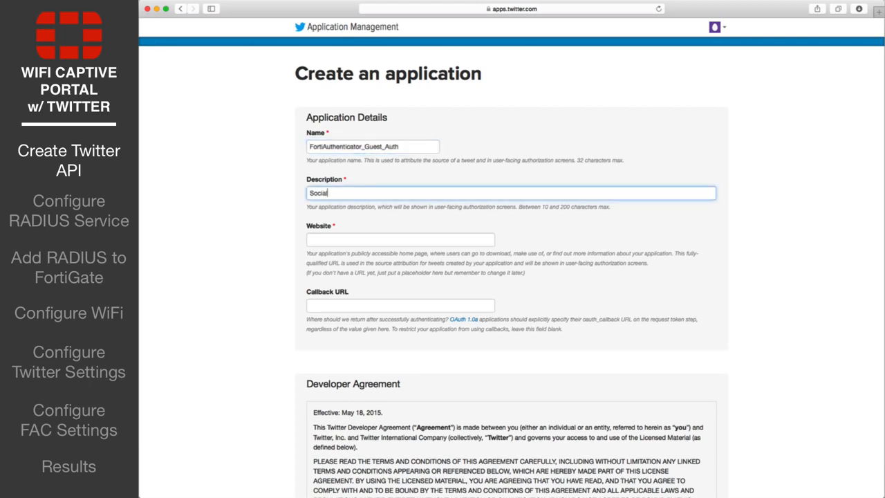
{"action": "type", "text": " authenticate WiFi users into FSSO"}
{"action": "key", "text": "Tab"}
{"action": "type", "text": "https:"}
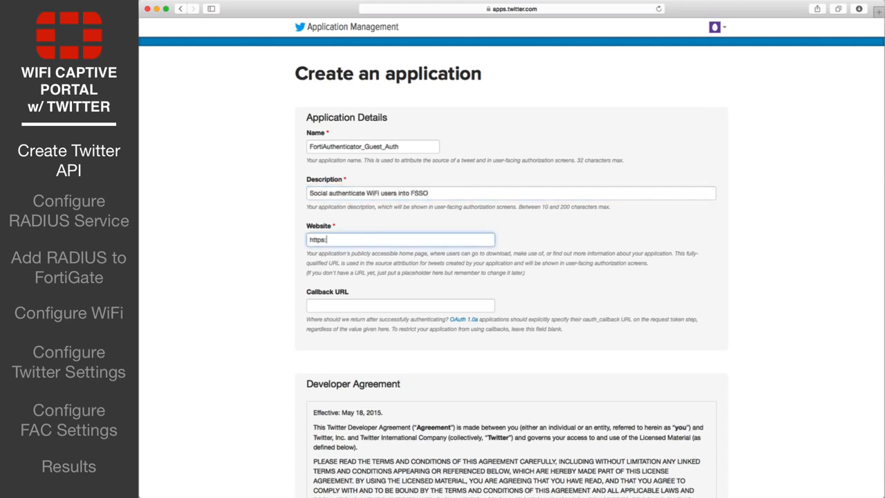
{"action": "type", "text": "//fortiauthenticator.example.com"}
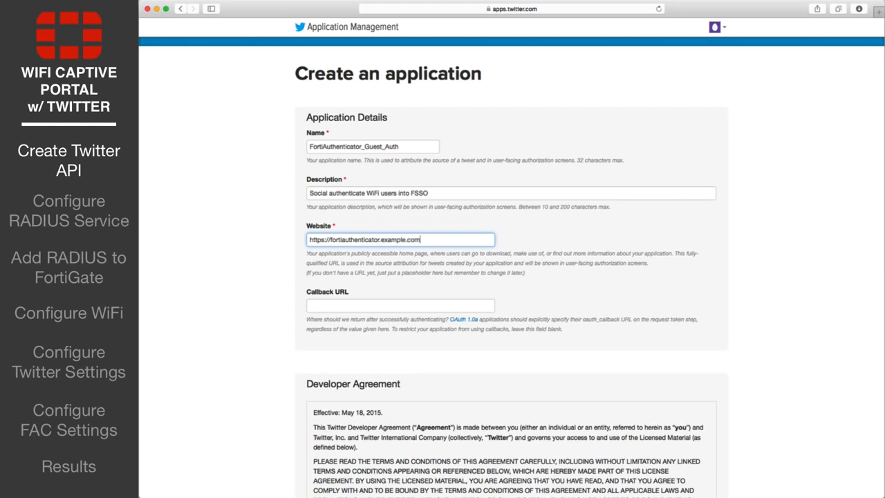
{"action": "key", "text": "Tab"}
{"action": "type", "text": "https://fortiauthenticator.ex"}
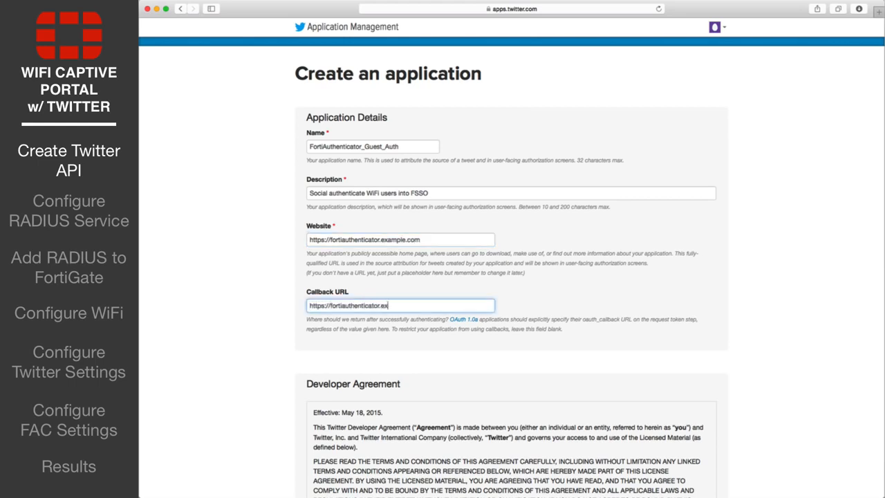
{"action": "type", "text": "ample.com/social/complete/tw"}
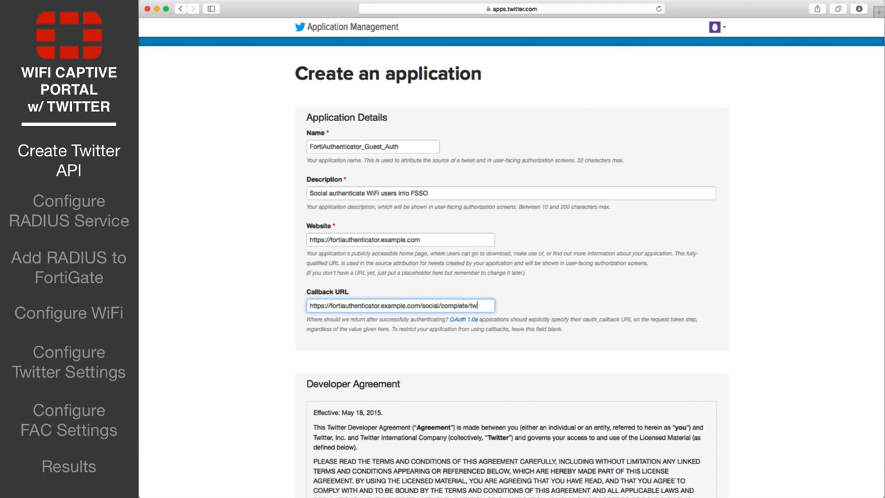
{"action": "type", "text": "itter"}
{"action": "left_click", "coordinate": [246, 260]}
{"action": "scroll", "coordinate": [246, 260], "scroll_direction": "down", "scroll_amount": 5}
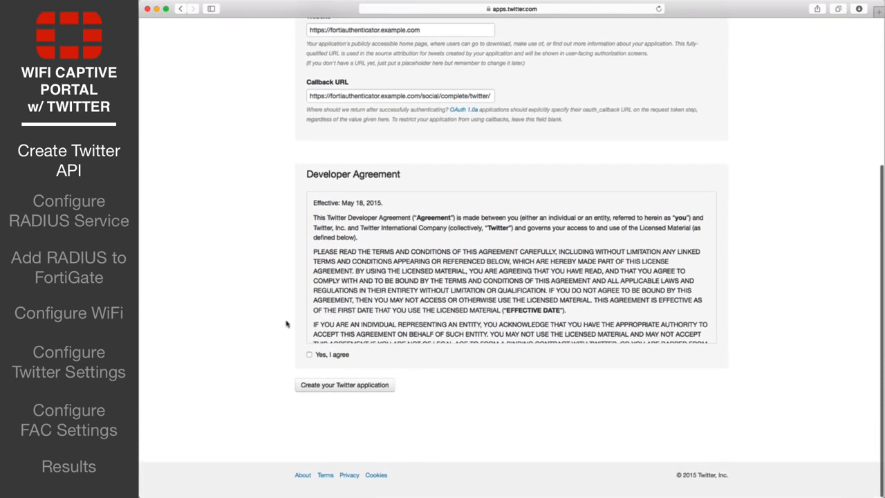
Accept the developer agreement, create the Twitter app, and view its keys and access tokens
{"action": "left_click", "coordinate": [309, 354]}
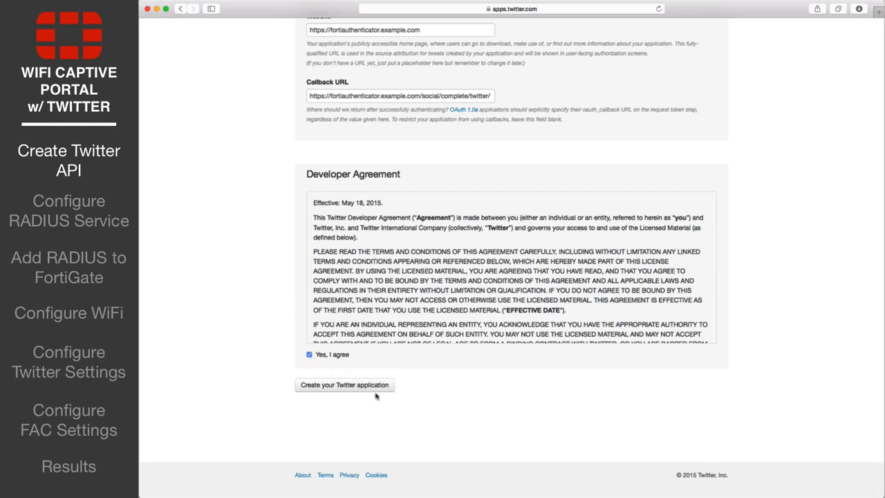
{"action": "left_click", "coordinate": [377, 388]}
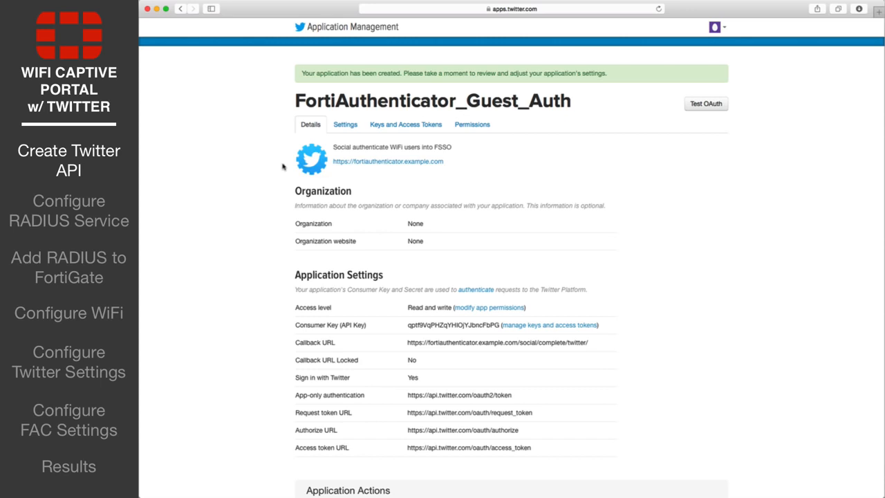
{"action": "left_click", "coordinate": [405, 130]}
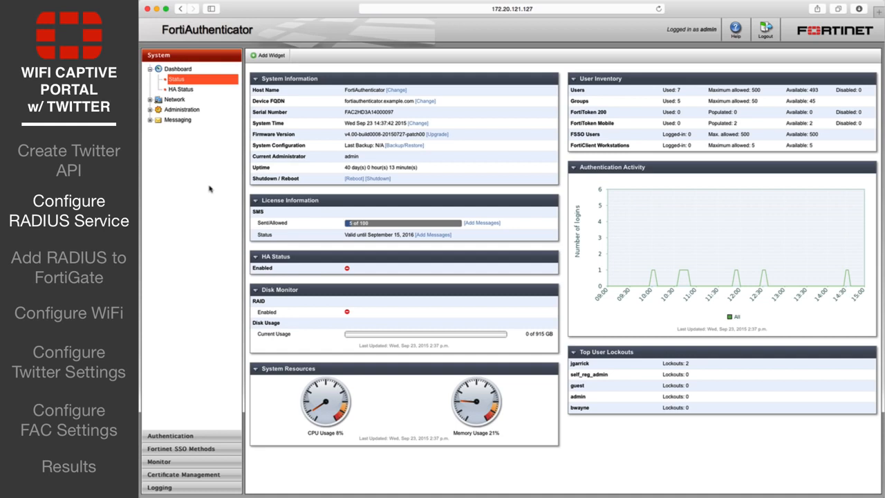
Add a local user group named Social_Users under Authentication > User Management > User Groups
{"action": "left_click", "coordinate": [187, 436]}
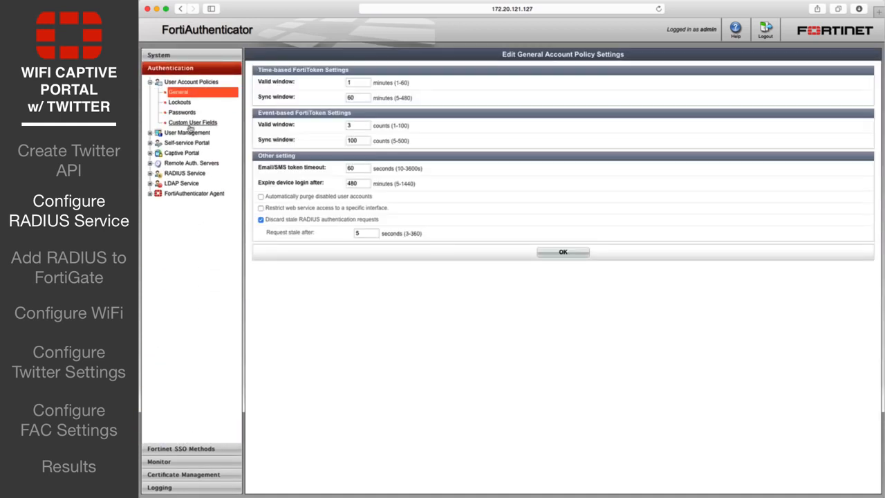
{"action": "left_click", "coordinate": [188, 133]}
{"action": "left_click", "coordinate": [191, 183]}
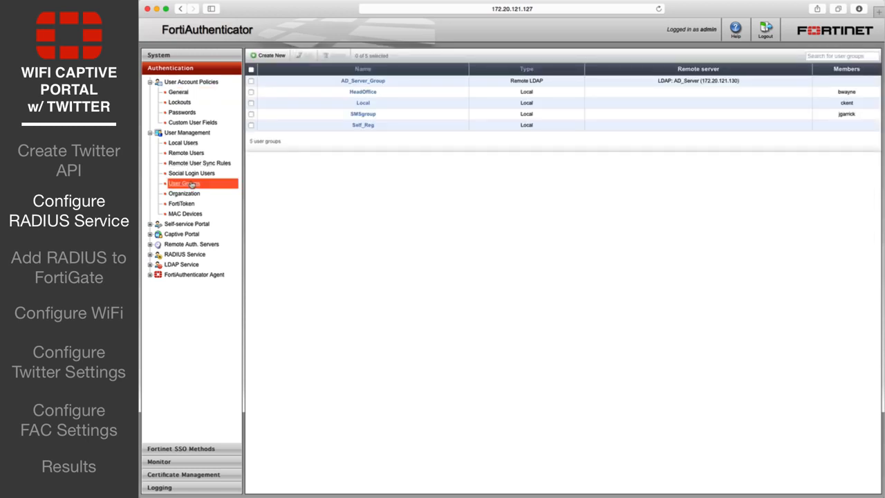
{"action": "left_click", "coordinate": [274, 58]}
{"action": "type", "text": "So"}
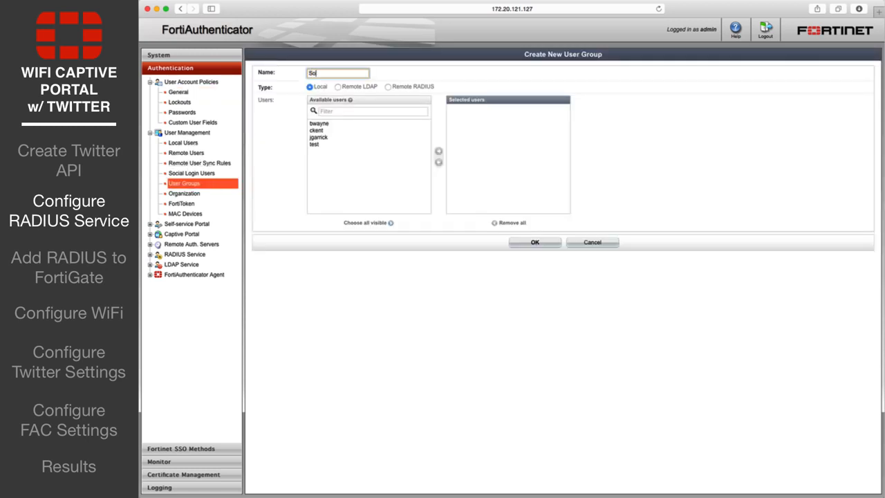
{"action": "type", "text": "cial_Users"}
{"action": "left_click", "coordinate": [534, 244]}
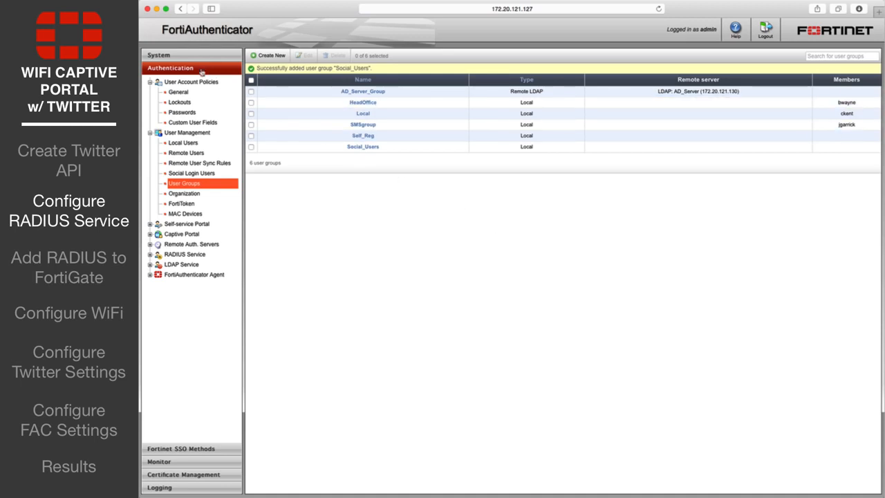
Start a new RADIUS client named RADIUSclient at 172.20.121.56
{"action": "left_click", "coordinate": [185, 254]}
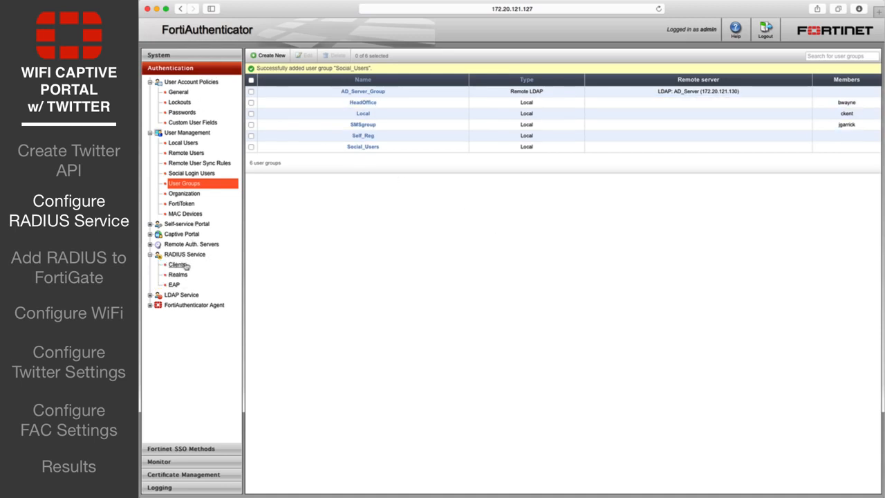
{"action": "left_click", "coordinate": [183, 265]}
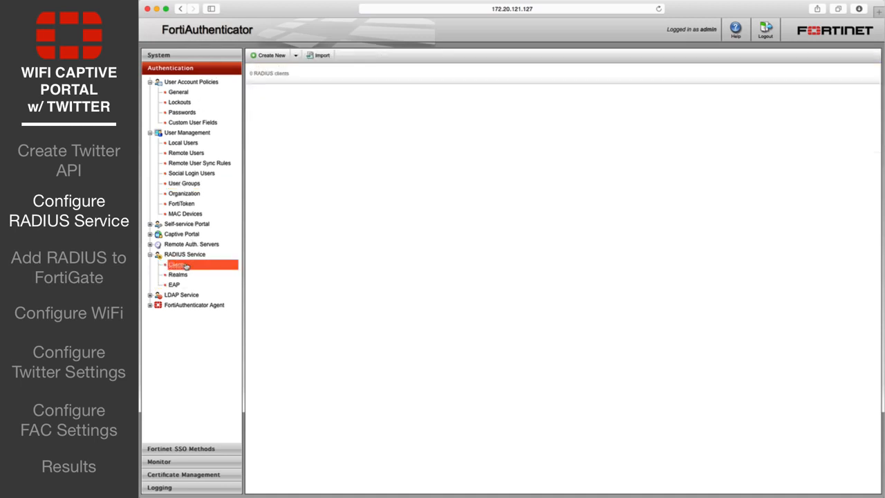
{"action": "left_click", "coordinate": [269, 55]}
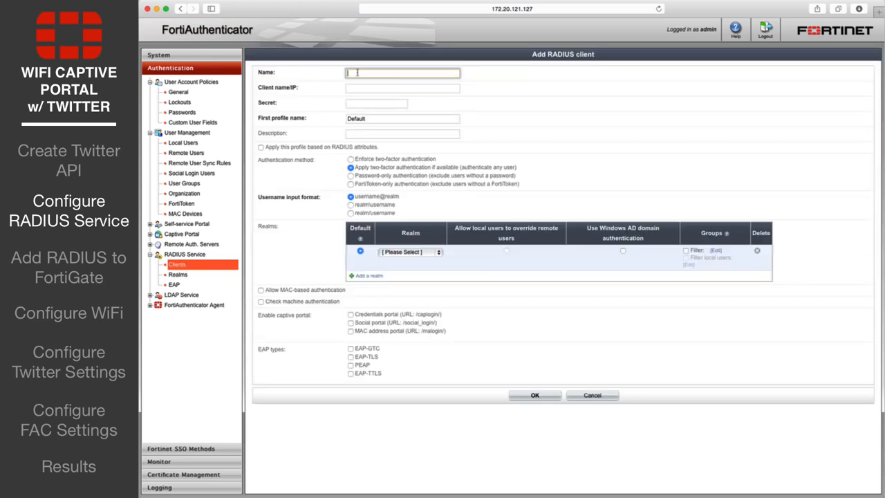
{"action": "type", "text": "RADIUSclient"}
{"action": "key", "text": "Tab"}
{"action": "type", "text": "172.20.121.5"}
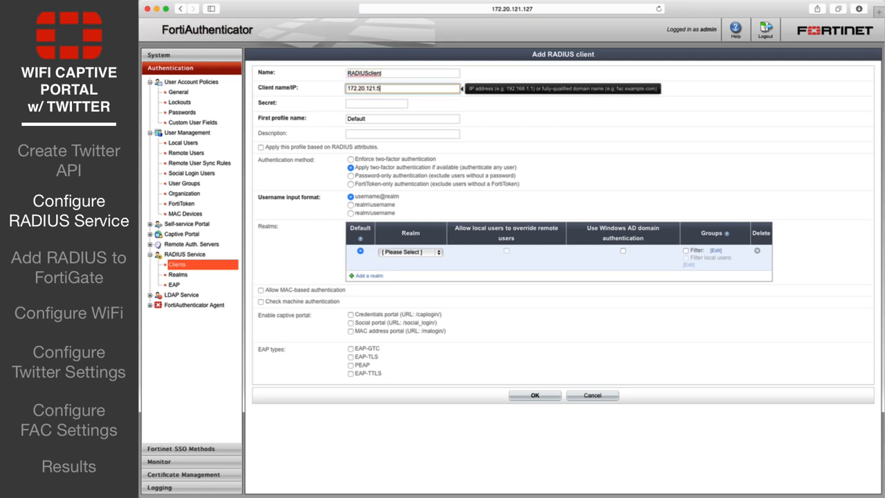
{"action": "type", "text": "6"}
{"action": "key", "text": "Tab"}
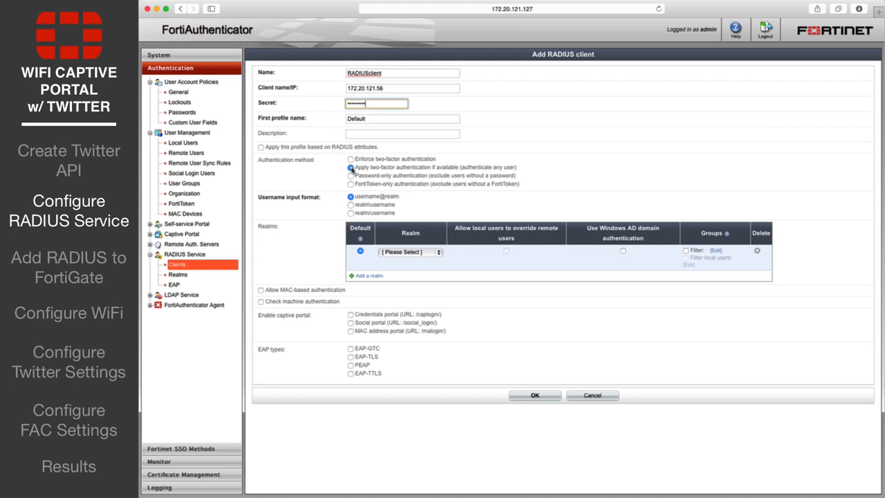
Use password-only authentication with the local users realm, filtered to group Social_Users
{"action": "left_click", "coordinate": [351, 175]}
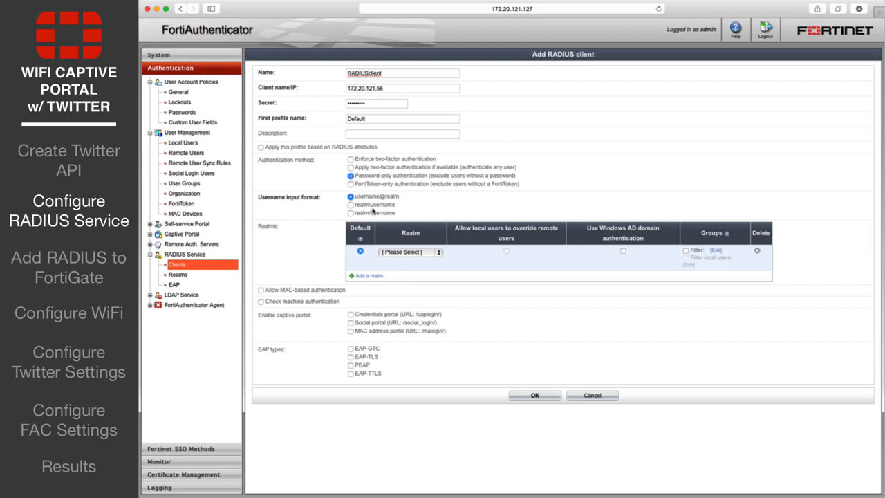
{"action": "left_click", "coordinate": [437, 251]}
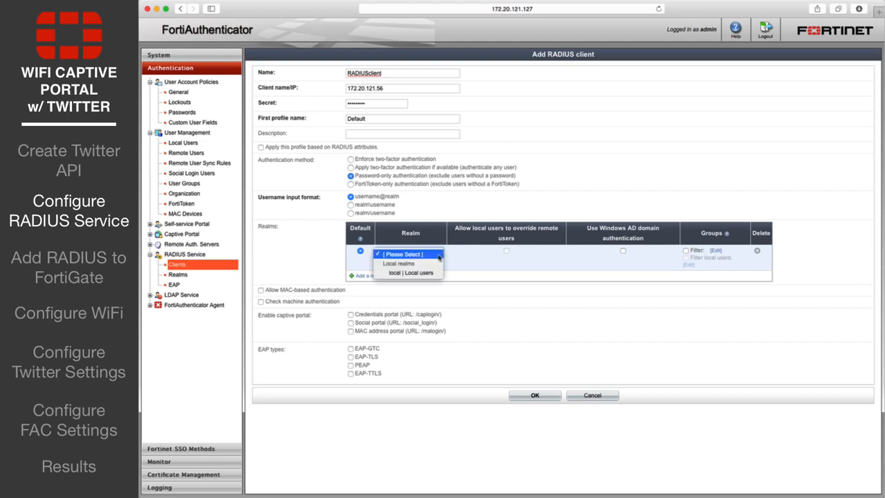
{"action": "left_click", "coordinate": [433, 273]}
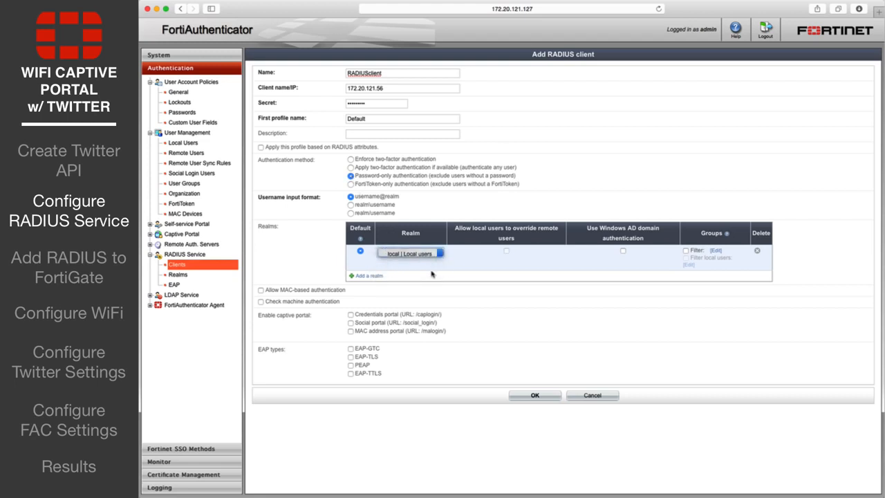
{"action": "left_click", "coordinate": [686, 251]}
{"action": "left_click", "coordinate": [716, 250]}
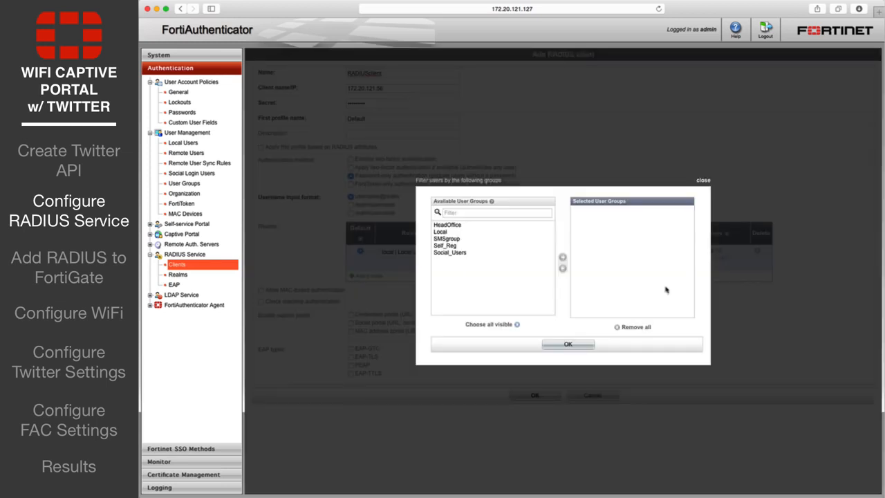
{"action": "left_click", "coordinate": [456, 253]}
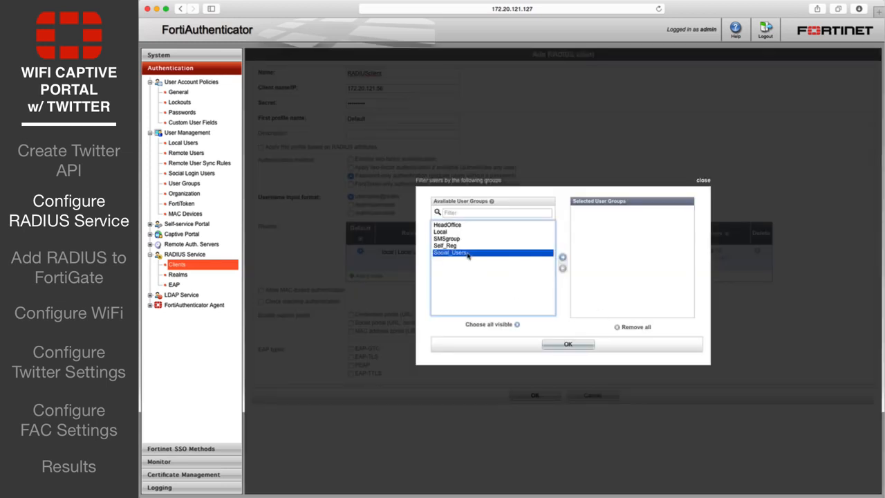
{"action": "left_click", "coordinate": [563, 258]}
{"action": "left_click", "coordinate": [568, 344]}
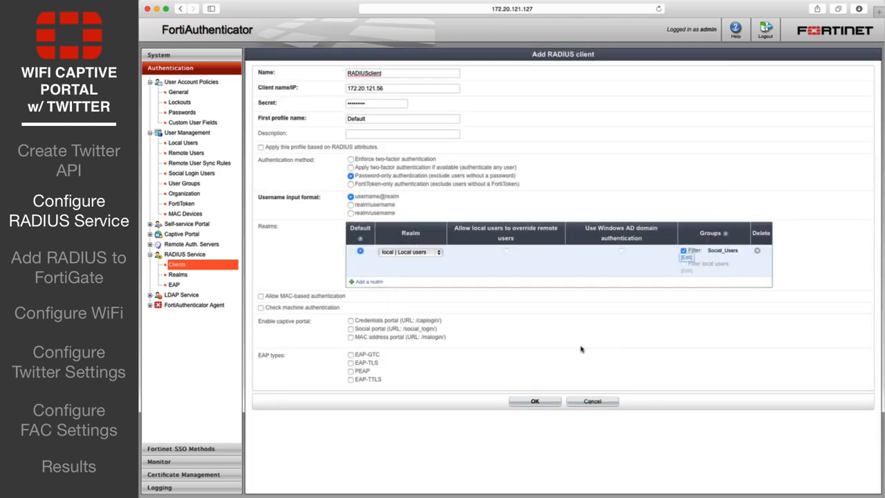
Enable the social portal for the client and save it, declining the browser password prompt
{"action": "left_click", "coordinate": [351, 330]}
{"action": "left_click", "coordinate": [529, 402]}
{"action": "left_click", "coordinate": [549, 64]}
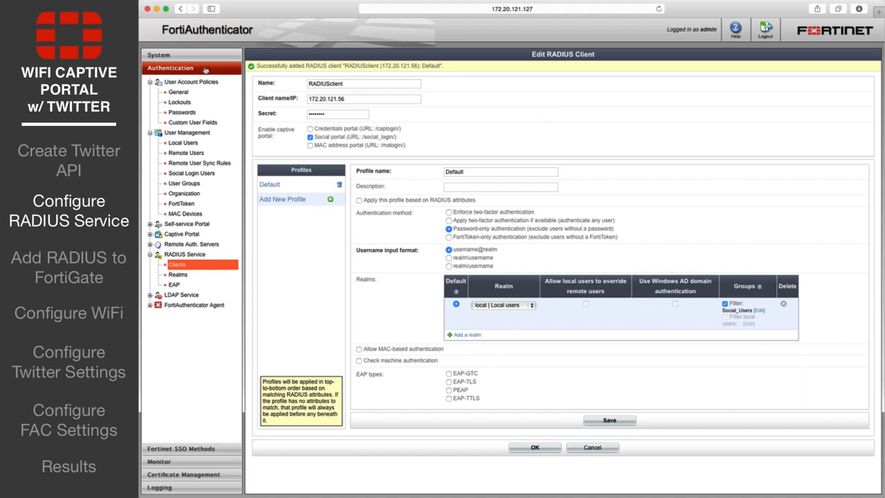
Enable the social portal and place registered users into the Social_Users group
{"action": "left_click", "coordinate": [193, 235]}
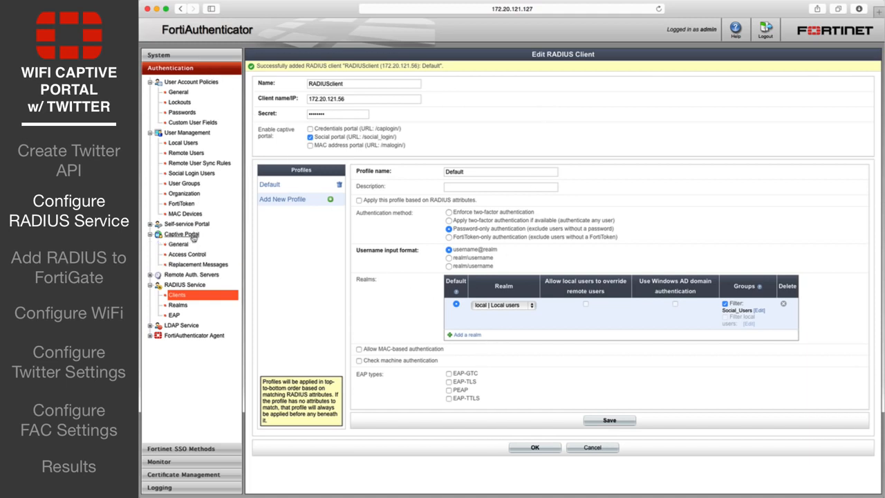
{"action": "left_click", "coordinate": [184, 245]}
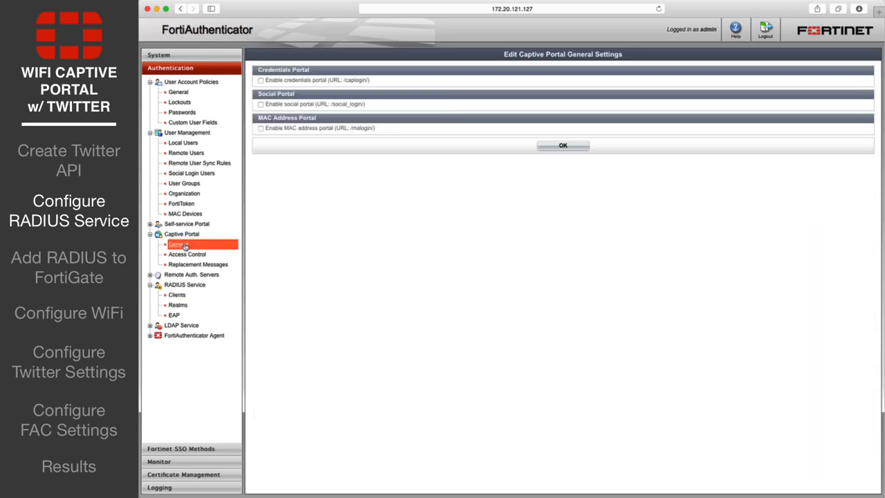
{"action": "left_click", "coordinate": [261, 104]}
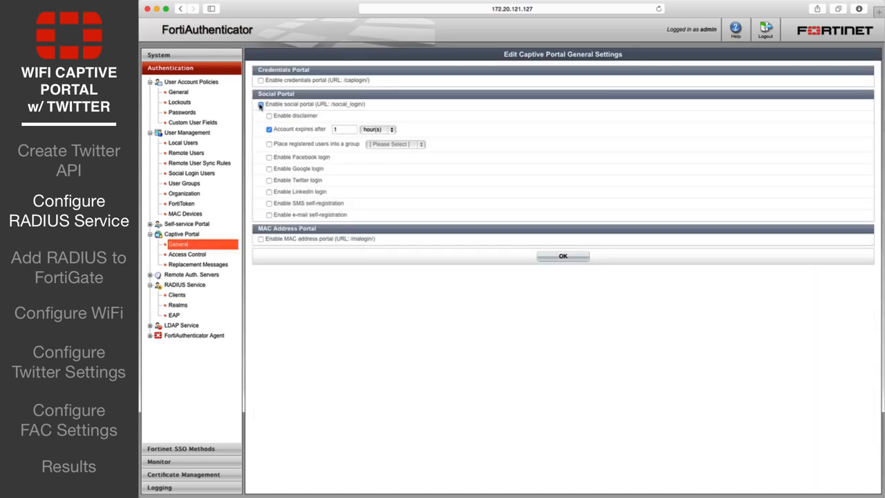
{"action": "left_click", "coordinate": [269, 145]}
{"action": "left_click", "coordinate": [381, 145]}
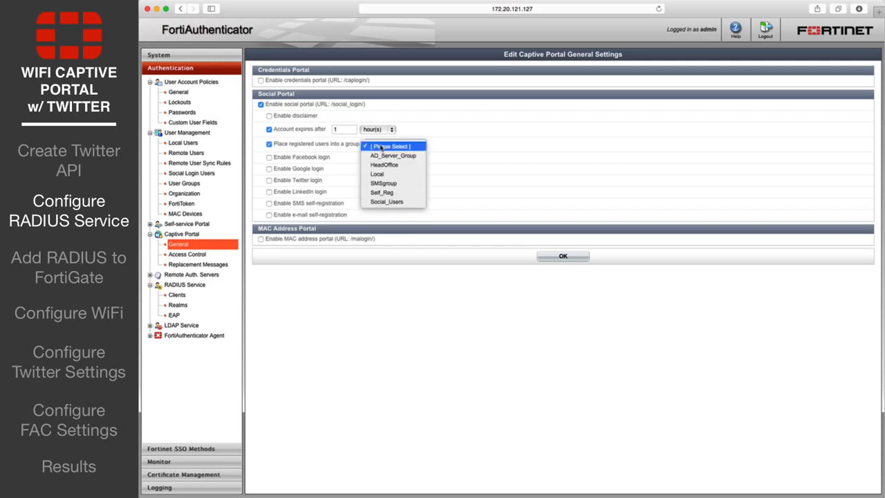
{"action": "left_click", "coordinate": [384, 201]}
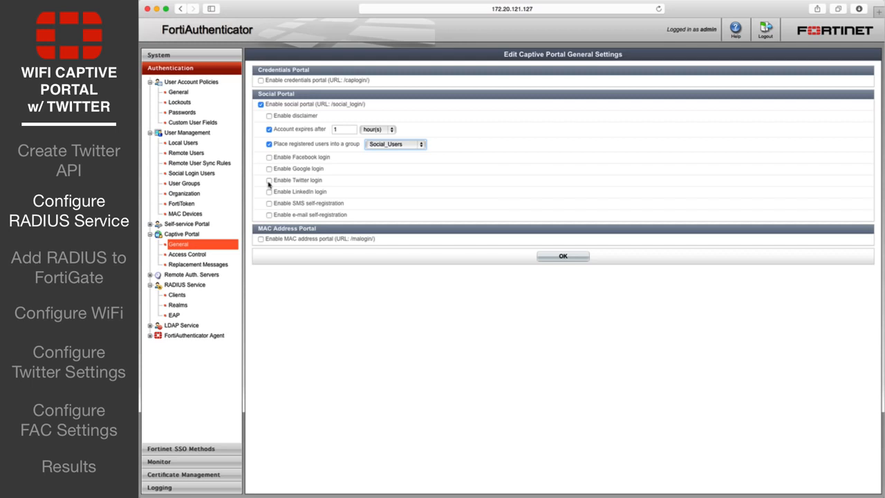
Enable Twitter login with the pasted Twitter key and secret, and save the portal settings
{"action": "left_click", "coordinate": [269, 181]}
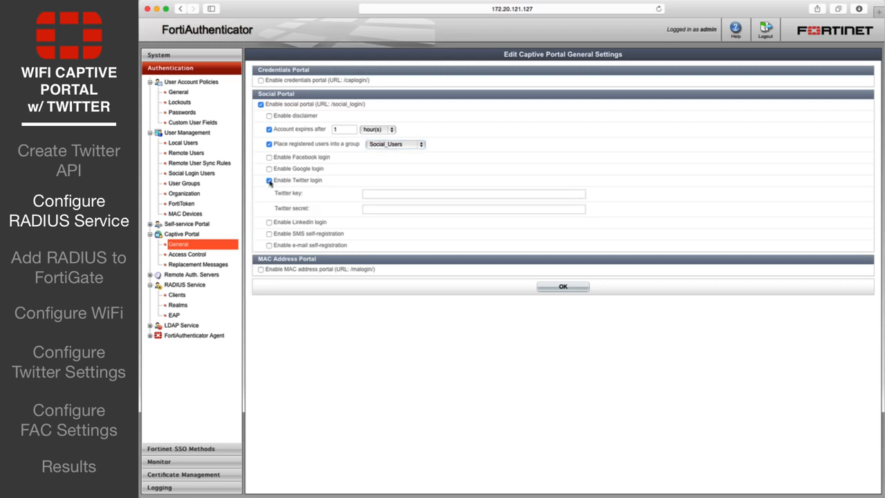
{"action": "left_click", "coordinate": [374, 197]}
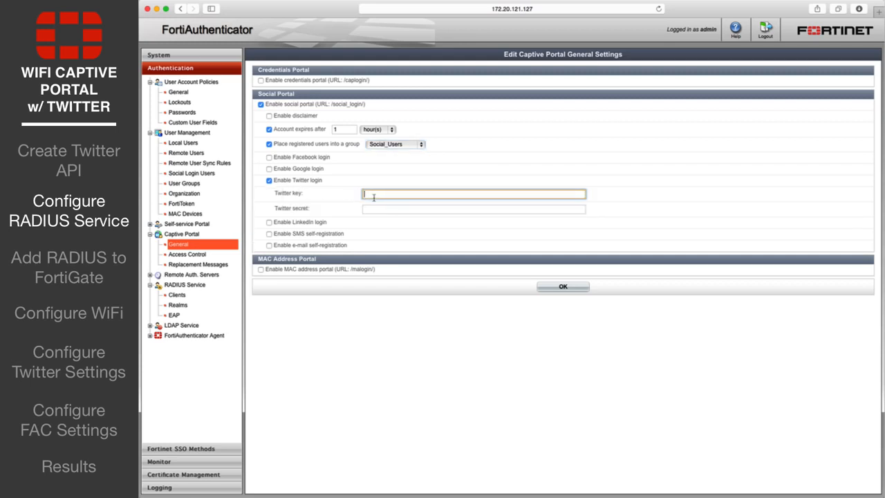
{"action": "key", "text": "super+v"}
{"action": "key", "text": "Tab"}
{"action": "key", "text": "super+v"}
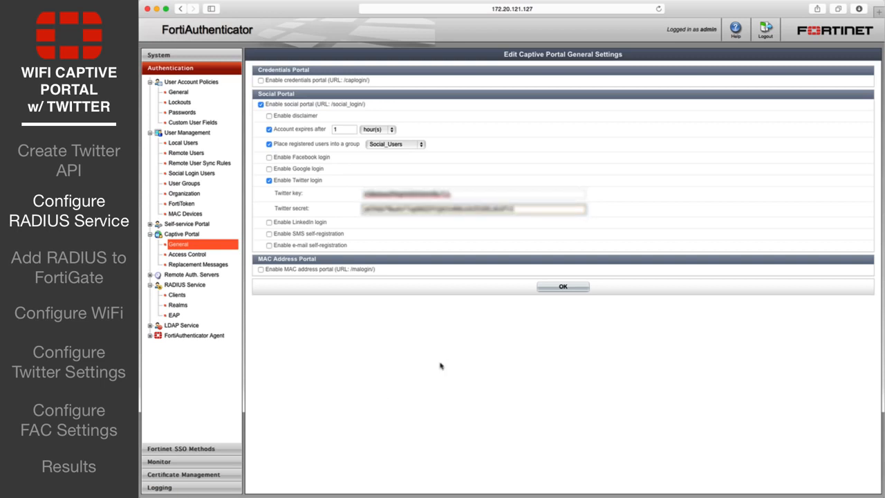
{"action": "left_click", "coordinate": [555, 287]}
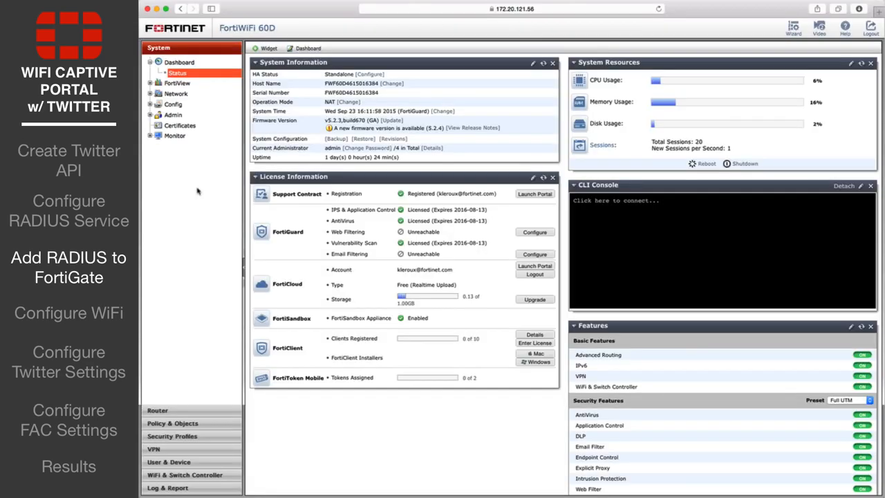
Add RADIUS server FAC-RADIUS with primary server 172.20.121.127 and its shared secret
{"action": "left_click", "coordinate": [169, 461]}
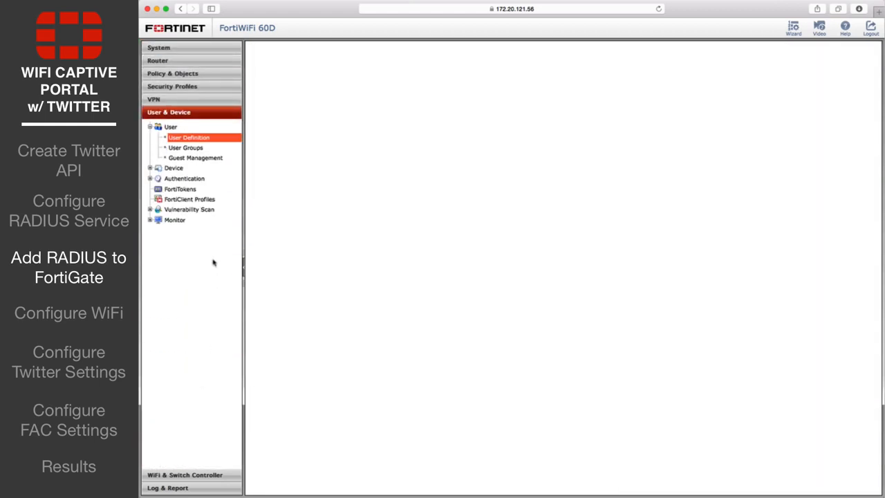
{"action": "left_click", "coordinate": [187, 179]}
{"action": "left_click", "coordinate": [192, 212]}
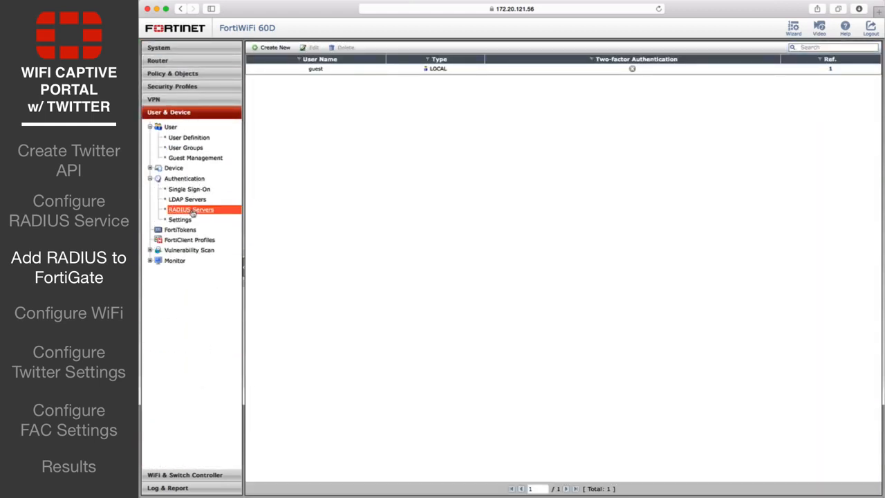
{"action": "left_click", "coordinate": [273, 47]}
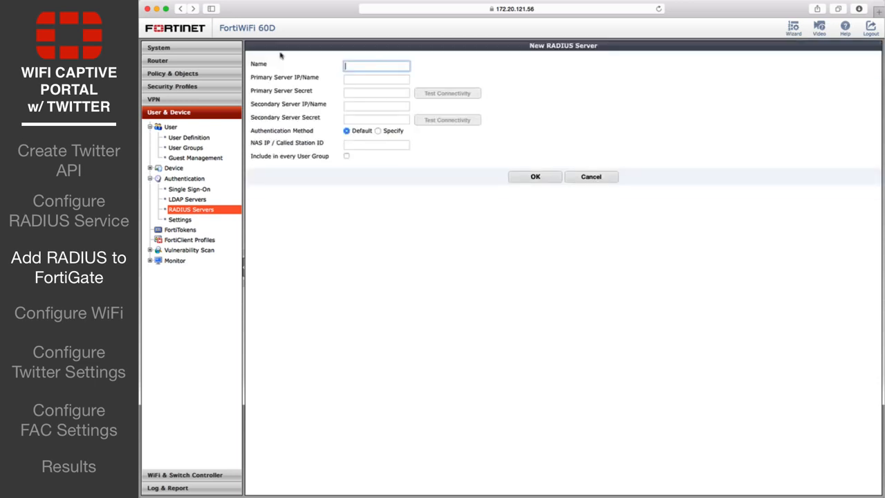
{"action": "type", "text": "FAC-RADIUS"}
{"action": "key", "text": "Tab"}
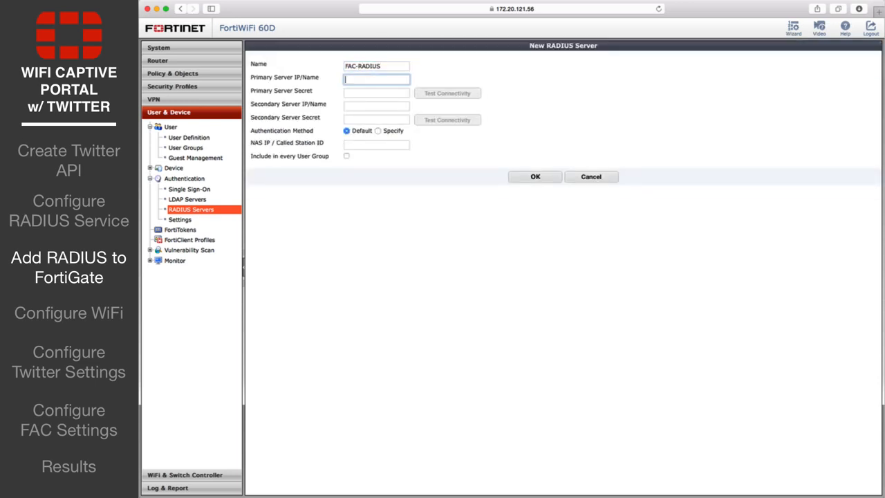
{"action": "type", "text": "172.20.121.127"}
{"action": "key", "text": "Tab"}
{"action": "type", "text": "12345"}
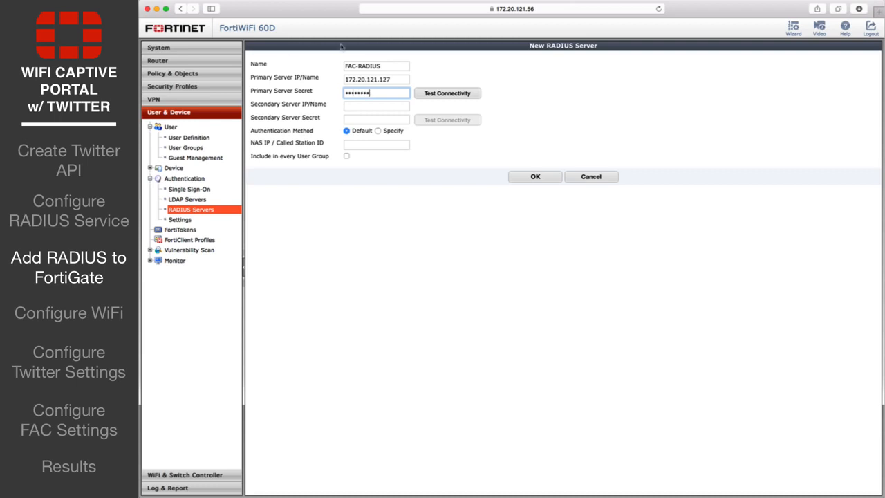
{"action": "left_click", "coordinate": [516, 182]}
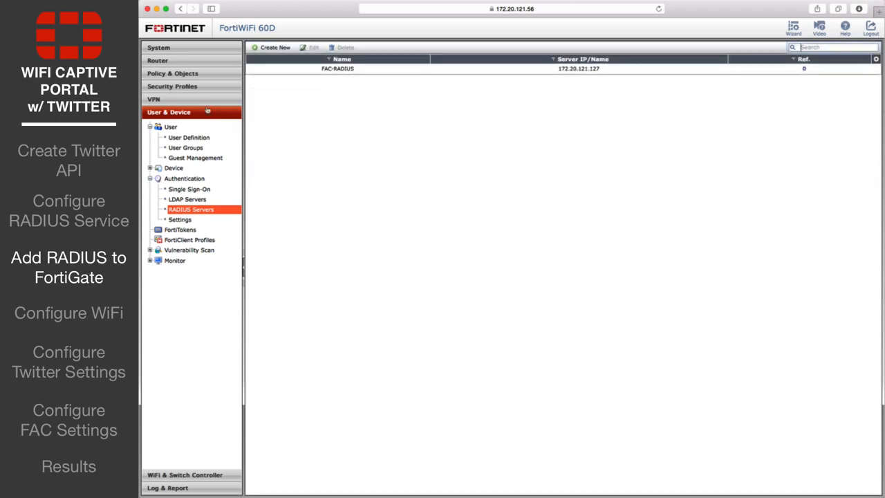
{"action": "left_click", "coordinate": [187, 148]}
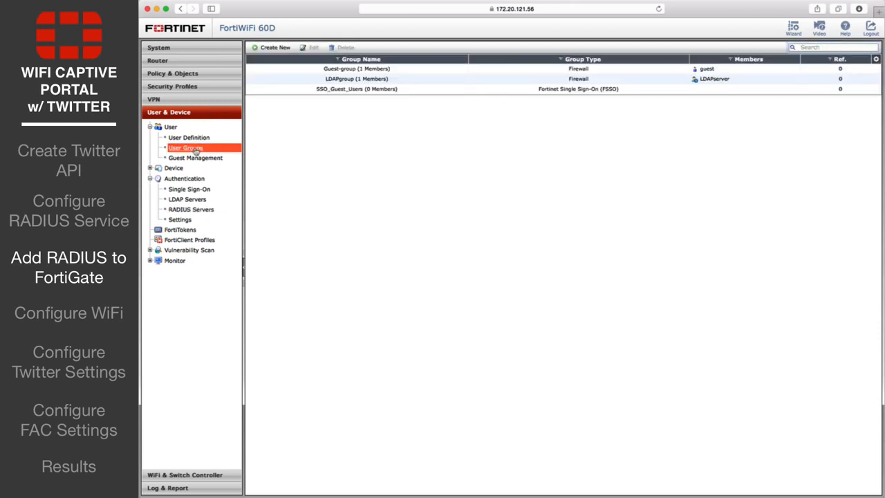
Create user group social_users with a remote group match on the FAC-RADIUS server
{"action": "left_click", "coordinate": [274, 48]}
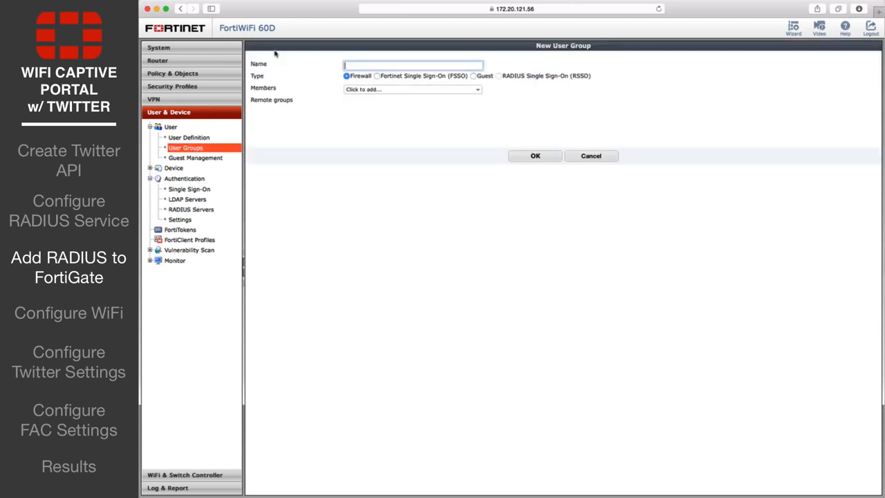
{"action": "type", "text": "social_users"}
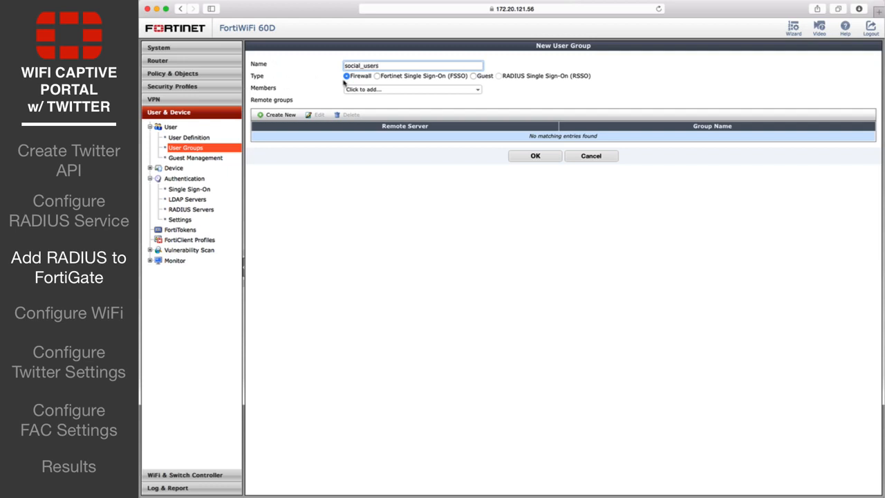
{"action": "left_click", "coordinate": [281, 115]}
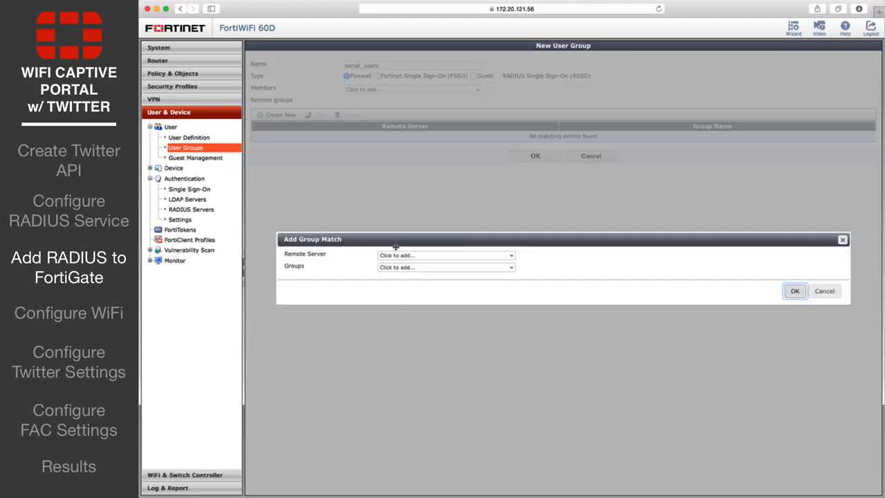
{"action": "left_click", "coordinate": [438, 257]}
{"action": "left_click", "coordinate": [423, 306]}
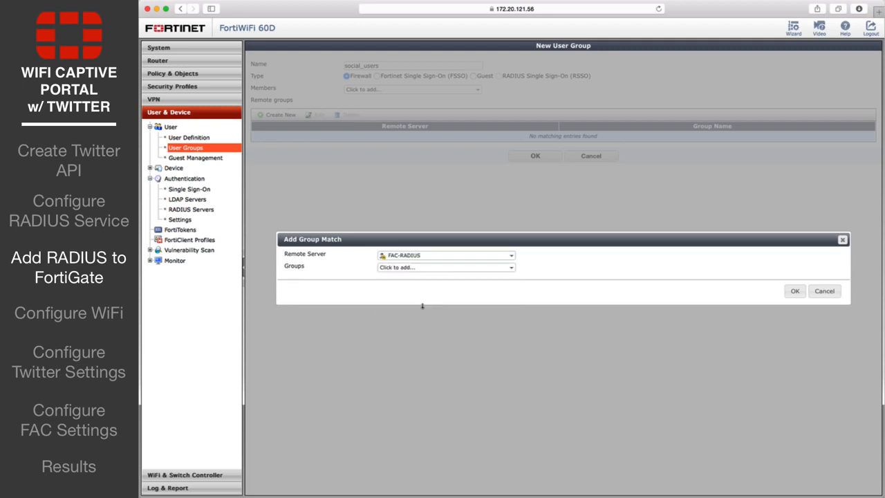
{"action": "left_click", "coordinate": [794, 291]}
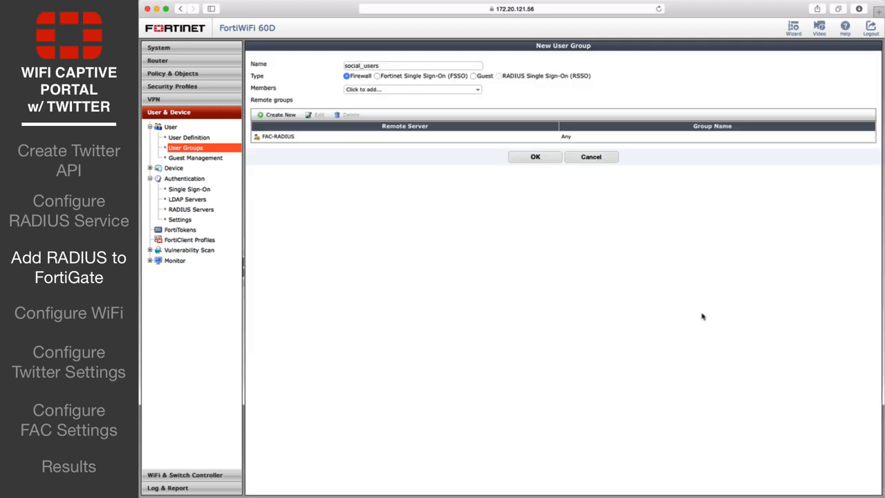
{"action": "left_click", "coordinate": [538, 161]}
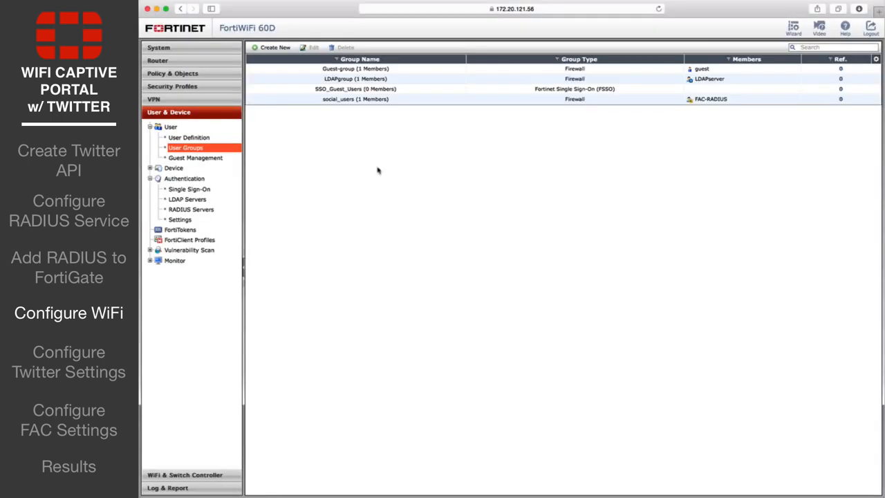
Open the Kraven wifi SSID and set its security mode to Captive Portal
{"action": "left_click", "coordinate": [185, 475]}
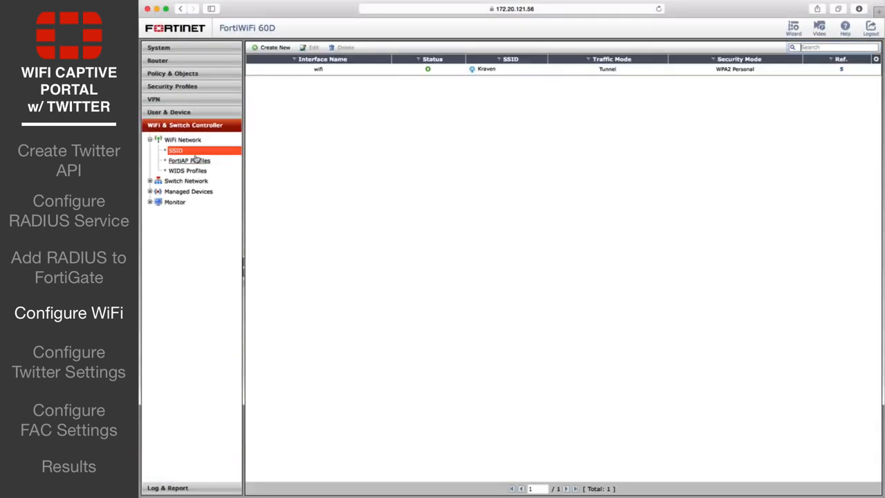
{"action": "left_click", "coordinate": [196, 152]}
{"action": "left_click", "coordinate": [292, 69]}
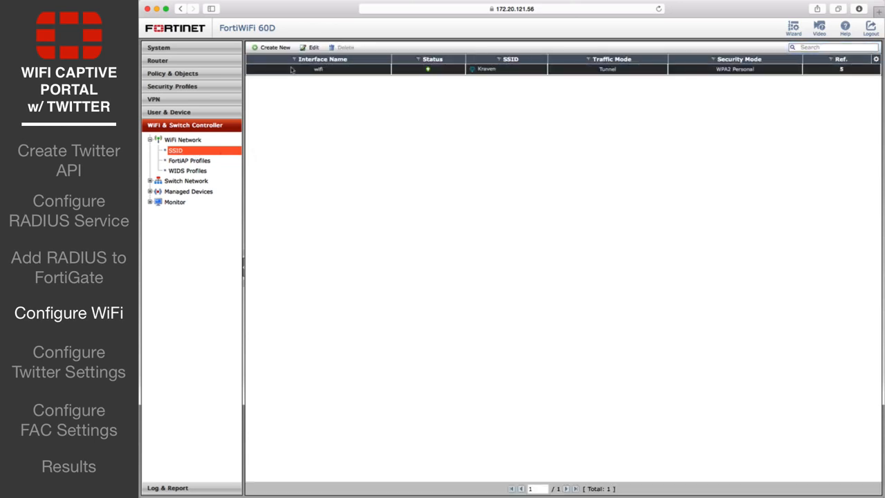
{"action": "double_click", "coordinate": [292, 69]}
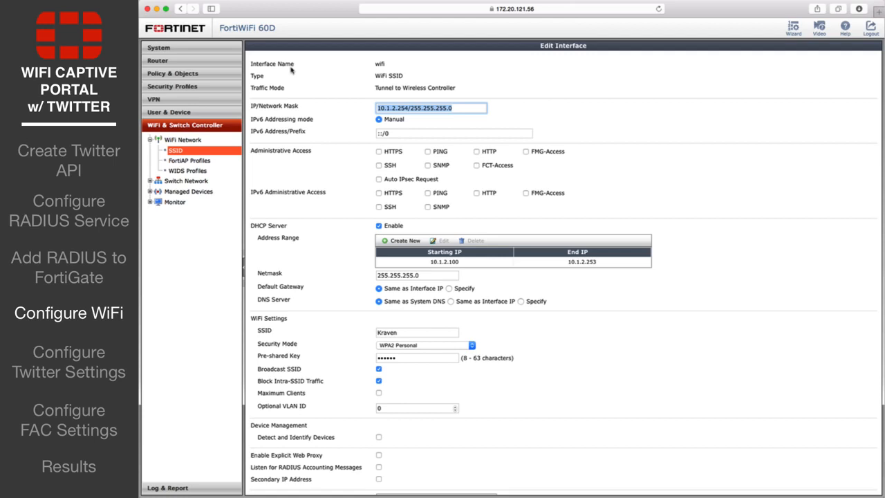
{"action": "left_click", "coordinate": [450, 344]}
{"action": "left_click", "coordinate": [412, 339]}
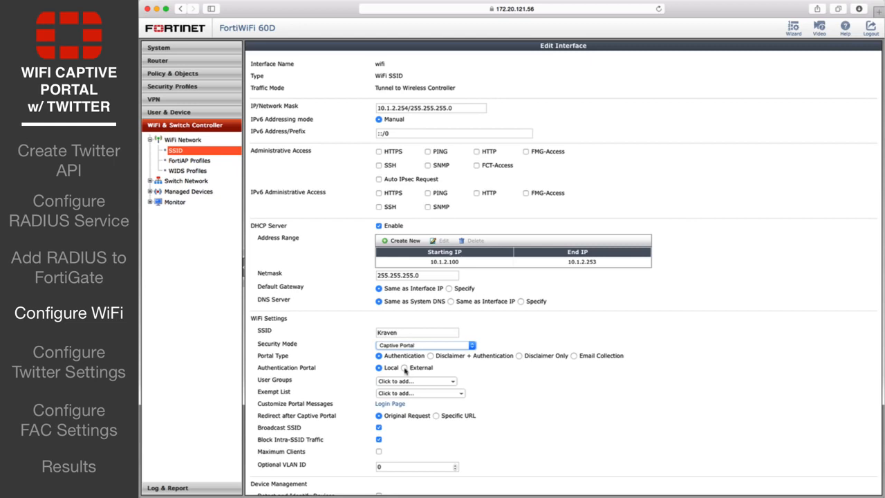
{"action": "left_click", "coordinate": [405, 368]}
{"action": "left_click", "coordinate": [460, 370]}
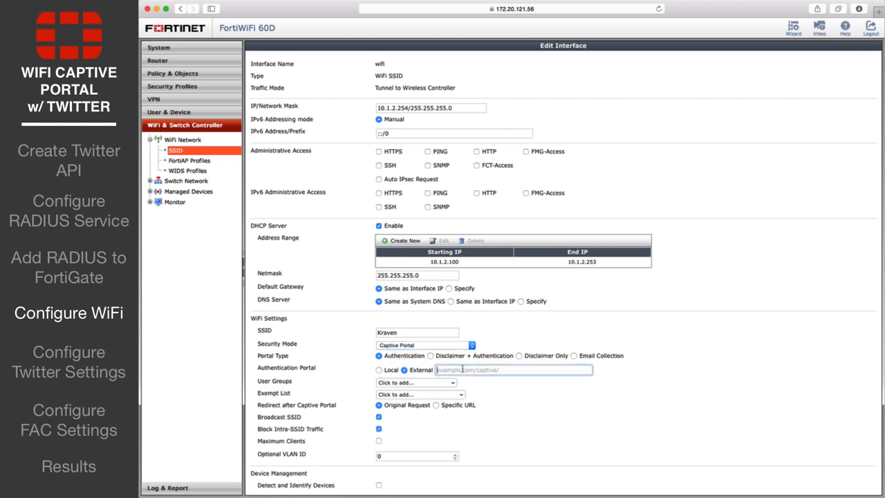
{"action": "type", "text": "https://fortiauthenticator.example.co"}
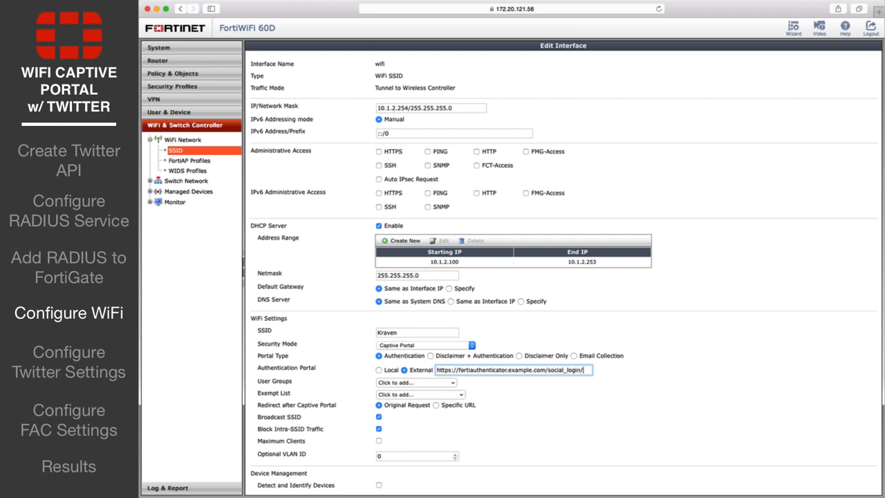
{"action": "type", "text": "m/social_login/"}
{"action": "left_click", "coordinate": [426, 384]}
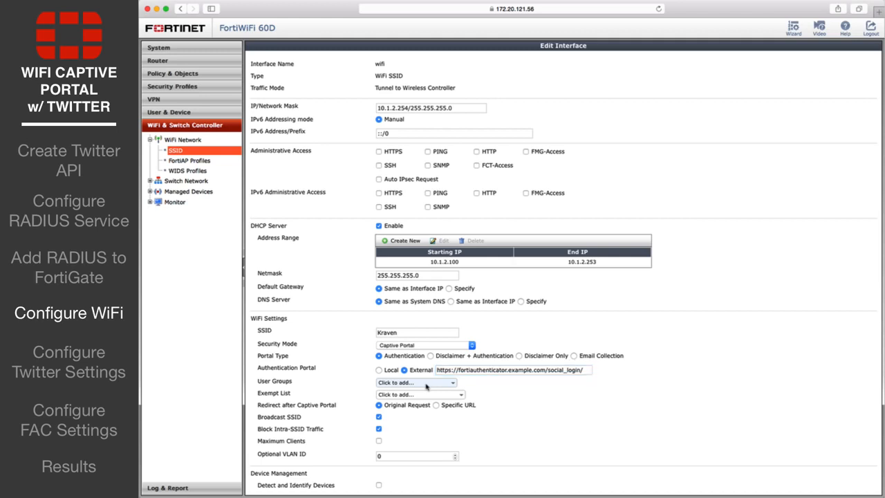
{"action": "left_click", "coordinate": [412, 422]}
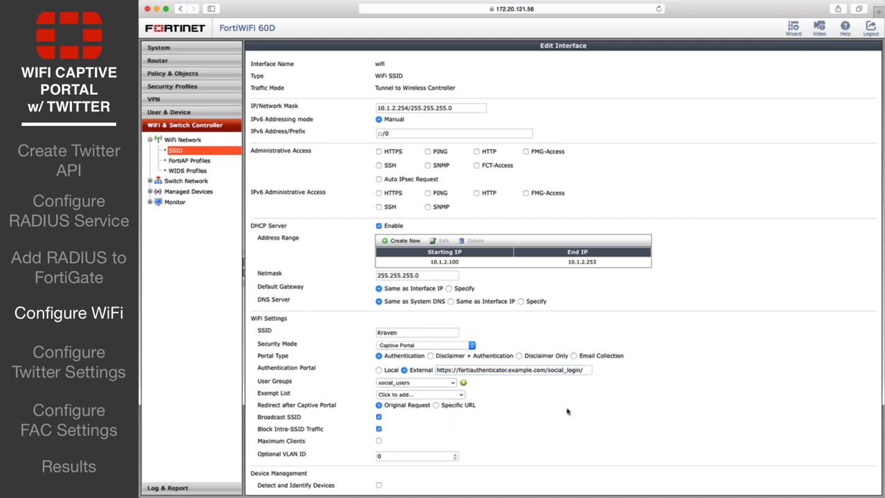
{"action": "scroll", "coordinate": [585, 417], "scroll_direction": "down", "scroll_amount": 3}
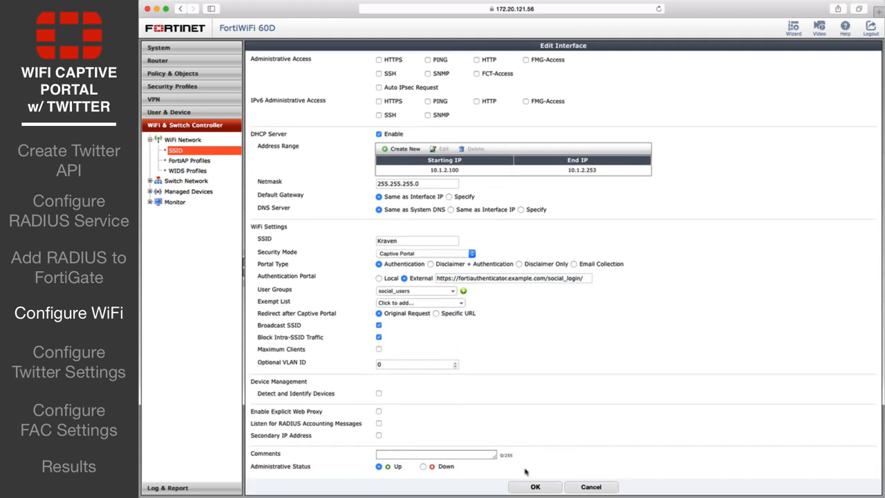
Save the Kraven SSID settings and go to Policy & Objects
{"action": "left_click", "coordinate": [534, 487]}
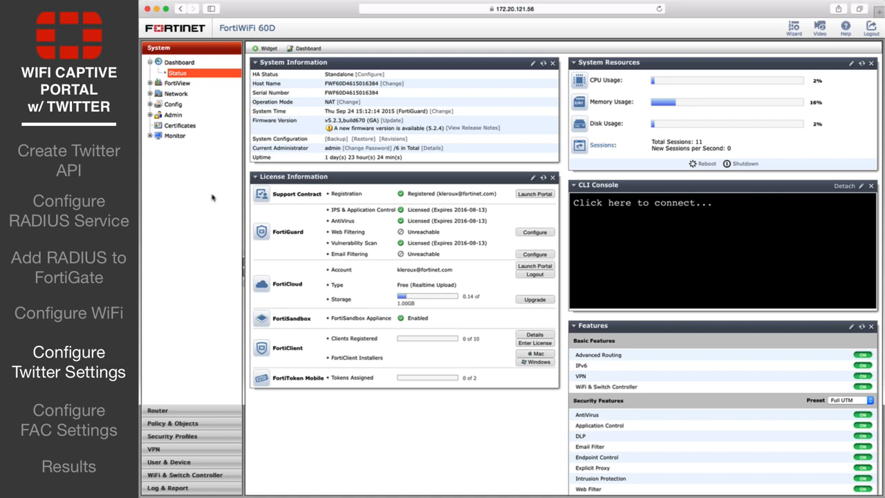
{"action": "left_click", "coordinate": [196, 423]}
{"action": "left_click", "coordinate": [174, 200]}
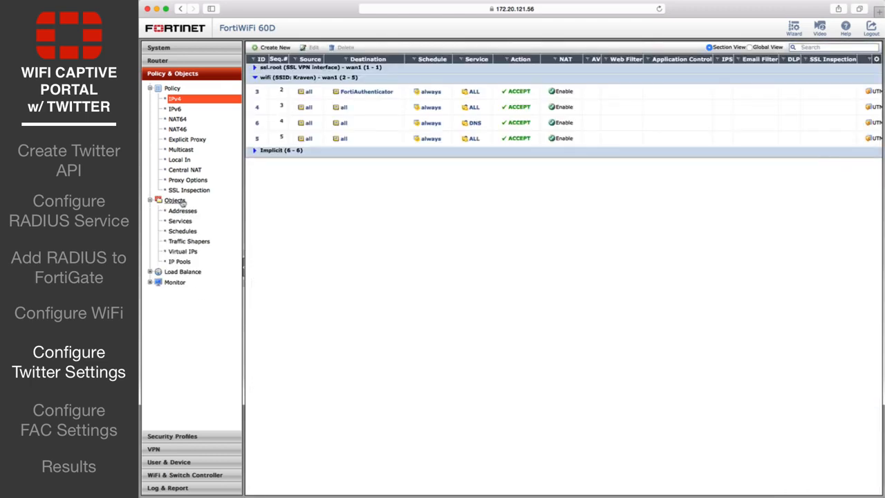
Add an FQDN address object for api.twitter.com
{"action": "left_click", "coordinate": [182, 211]}
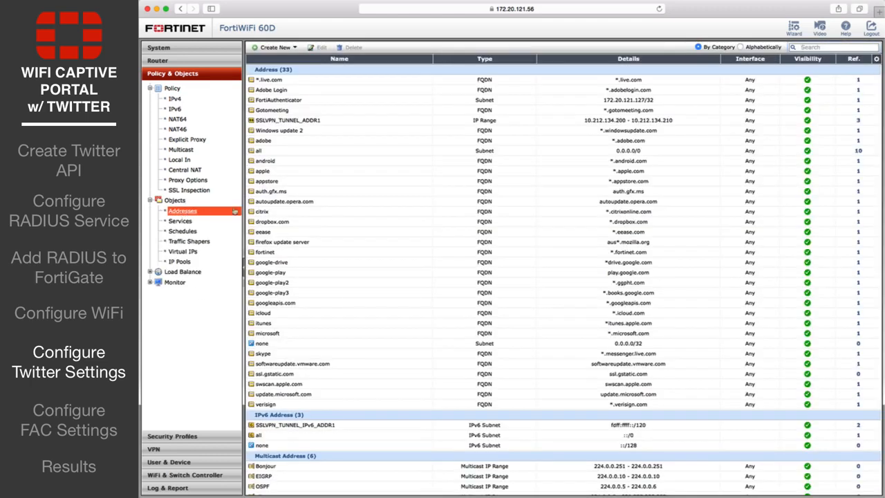
{"action": "left_click", "coordinate": [276, 47]}
{"action": "left_click", "coordinate": [357, 77]}
{"action": "type", "text": "api.twitter.com"}
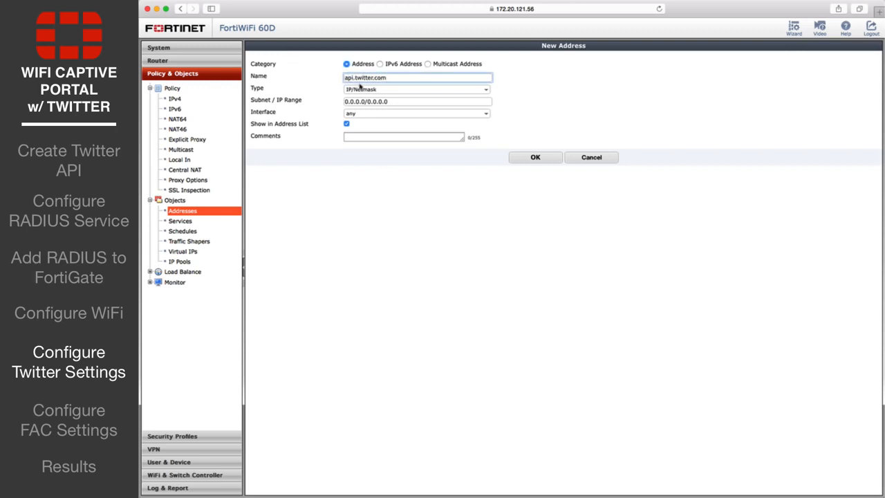
{"action": "left_click", "coordinate": [360, 88]}
{"action": "left_click", "coordinate": [360, 103]}
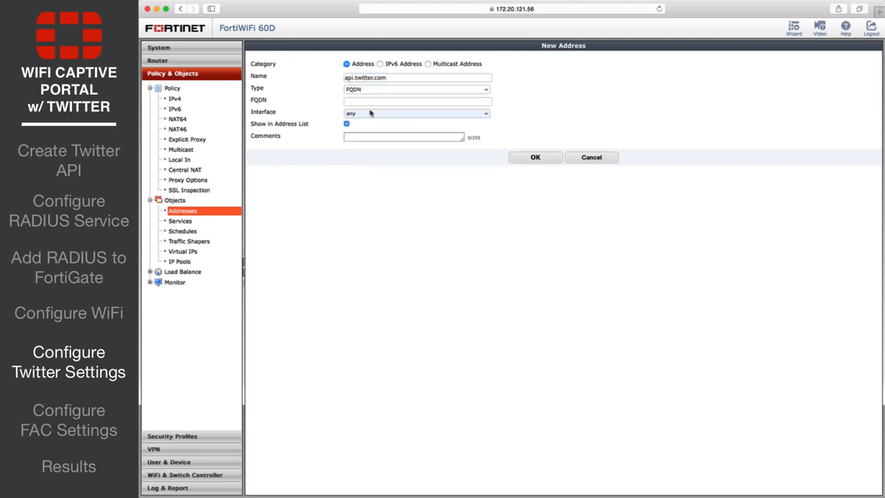
{"action": "left_click", "coordinate": [387, 102]}
{"action": "type", "text": "api.twitter.com"}
{"action": "left_click", "coordinate": [533, 158]}
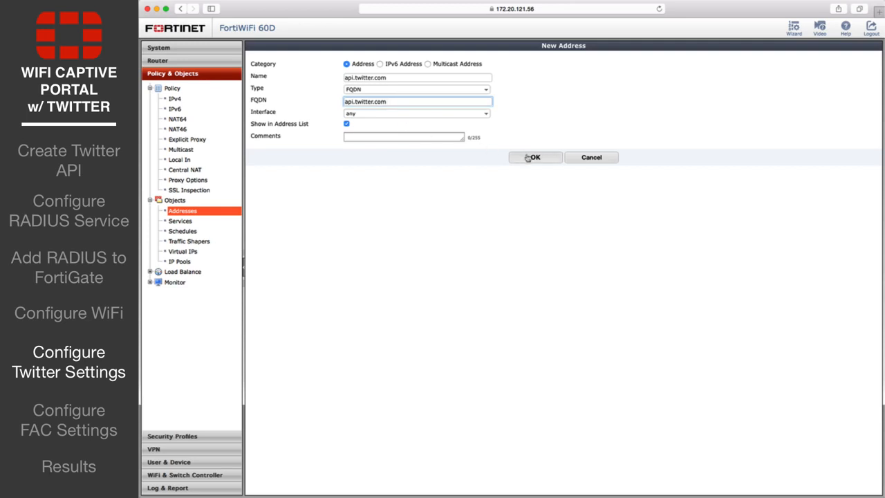
Add an FQDN address object for abs.twimg.com
{"action": "left_click", "coordinate": [275, 47]}
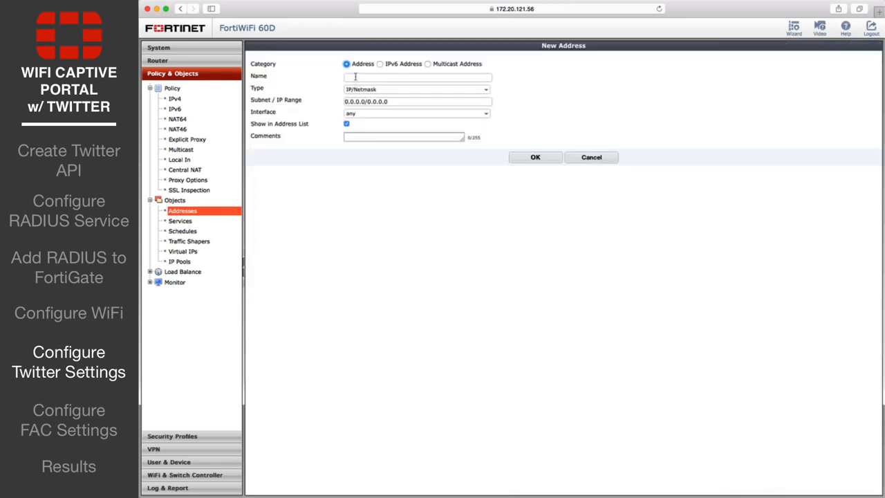
{"action": "left_click", "coordinate": [388, 77]}
{"action": "type", "text": "abs.twimg.com"}
{"action": "left_click", "coordinate": [395, 90]}
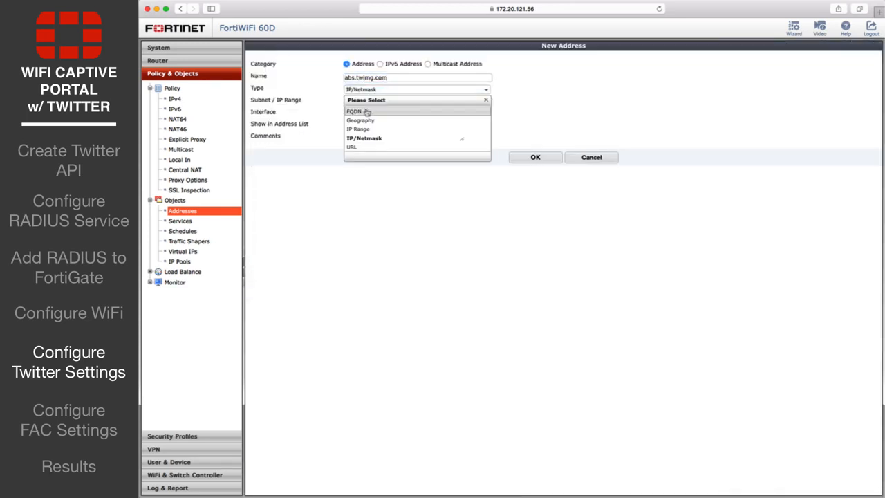
{"action": "left_click", "coordinate": [361, 110]}
{"action": "left_click", "coordinate": [387, 102]}
{"action": "type", "text": "abs.twimg.com"}
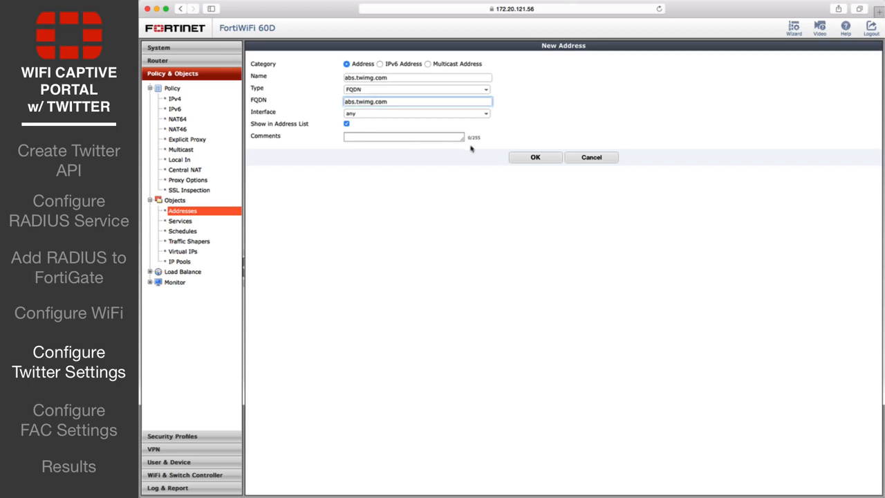
{"action": "left_click", "coordinate": [538, 159]}
Add an FQDN address object for abs-0.twimg.com
{"action": "left_click", "coordinate": [273, 47]}
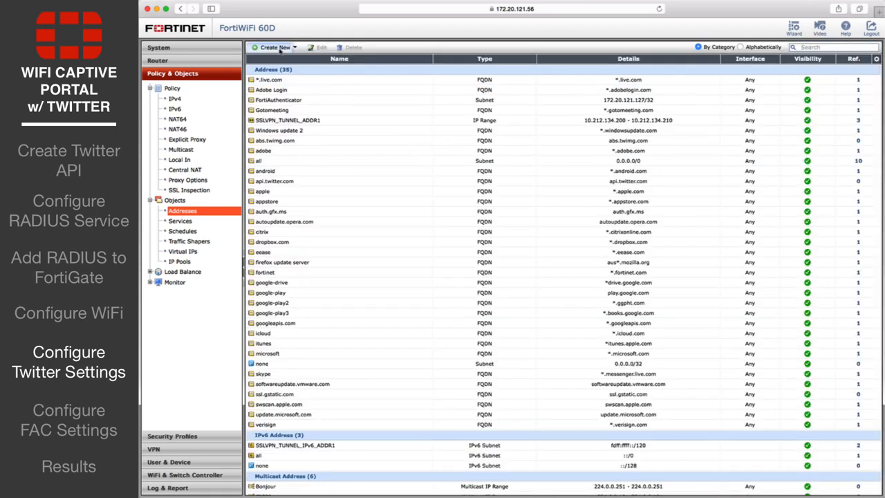
{"action": "left_click", "coordinate": [353, 76]}
{"action": "type", "text": "abs-0.twimg.com"}
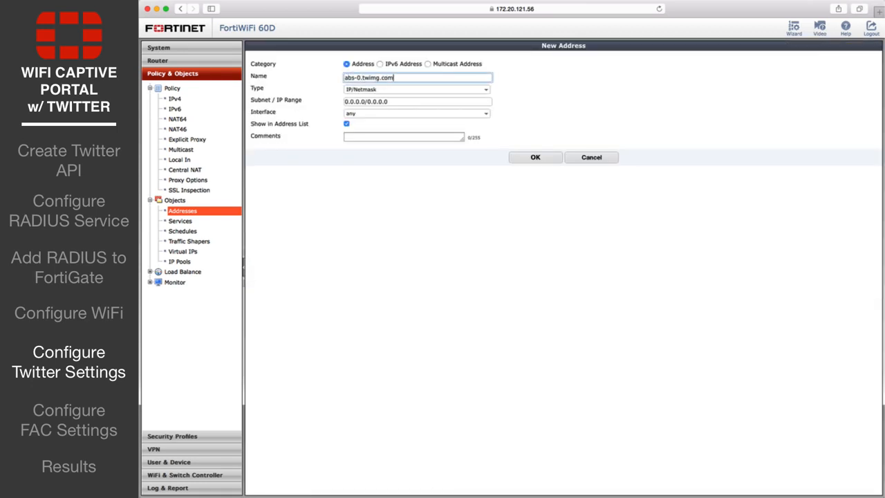
{"action": "left_click", "coordinate": [360, 89]}
{"action": "left_click", "coordinate": [360, 111]}
{"action": "left_click", "coordinate": [363, 102]}
{"action": "type", "text": "abs-0.twimg.com"}
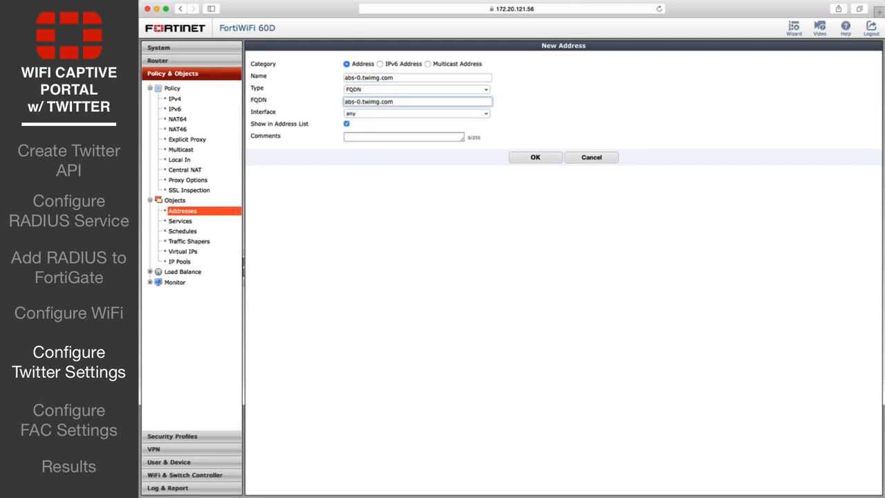
{"action": "left_click", "coordinate": [521, 160]}
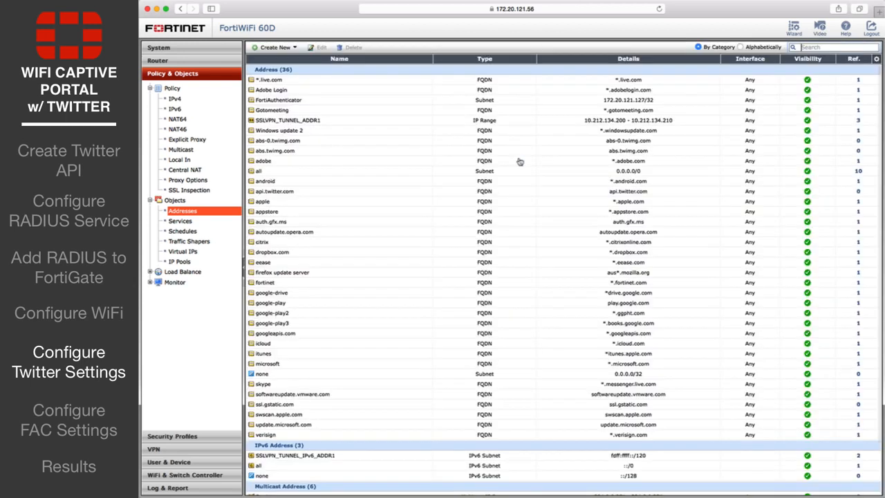
{"action": "left_click", "coordinate": [296, 48]}
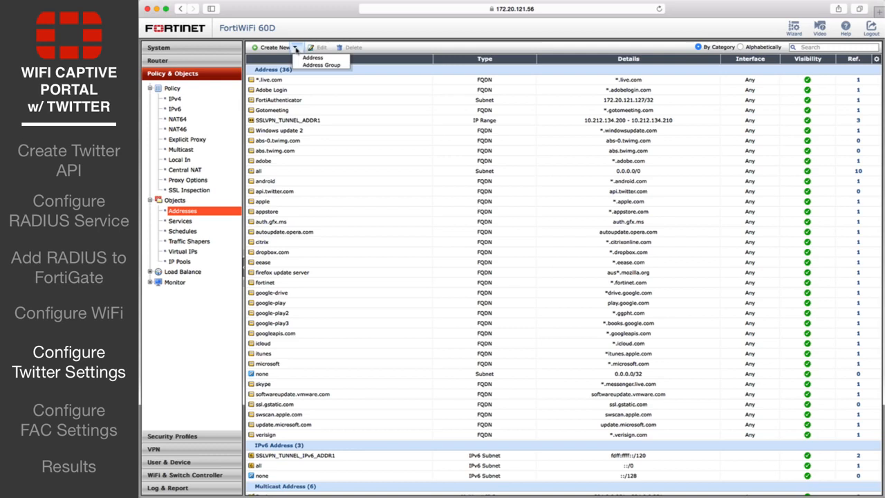
Start a new address group named Twitter_Auth with abs-0.twimg.com as its first member
{"action": "left_click", "coordinate": [343, 65]}
{"action": "left_click", "coordinate": [356, 76]}
{"action": "type", "text": "Twitter_"}
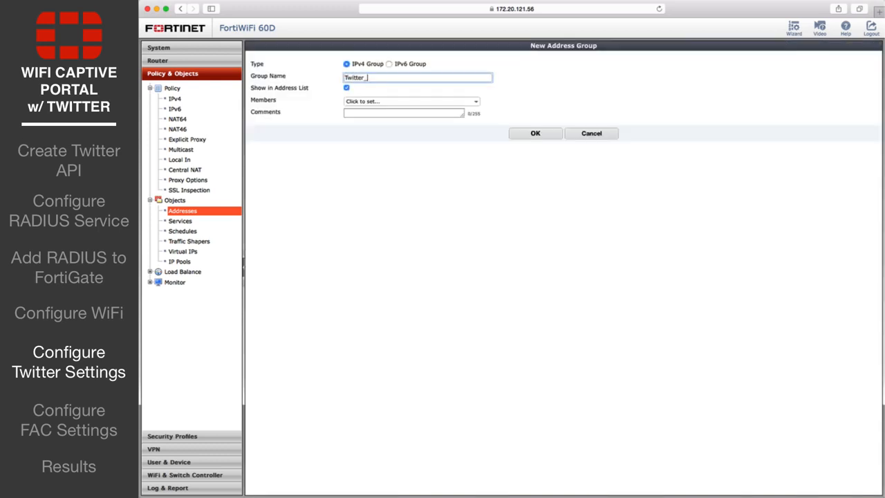
{"action": "type", "text": "Auth"}
{"action": "left_click", "coordinate": [366, 101]}
{"action": "left_click", "coordinate": [374, 139]}
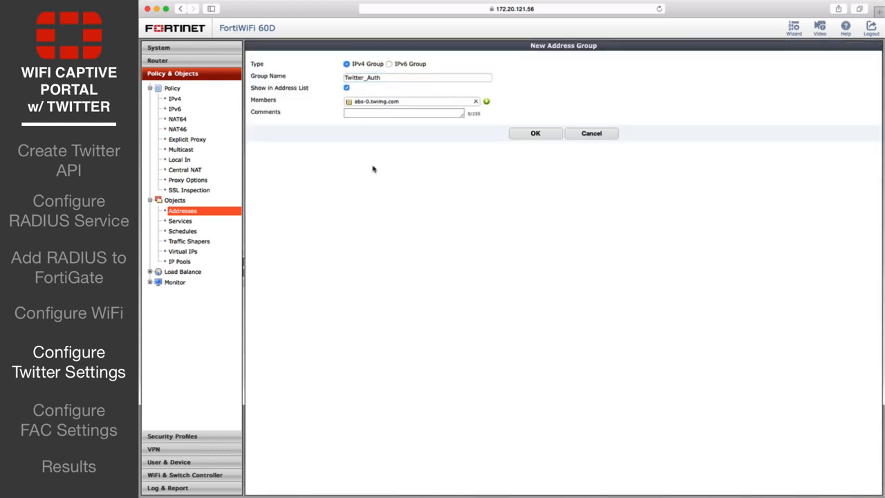
Add abs.twimg.com and api.twitter.com as further members and save the group
{"action": "left_click", "coordinate": [488, 103]}
{"action": "left_click", "coordinate": [395, 169]}
{"action": "left_click", "coordinate": [488, 102]}
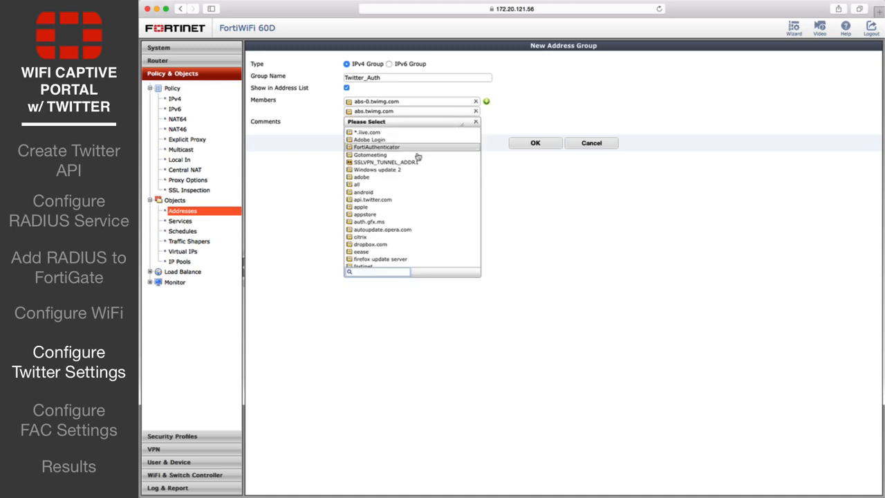
{"action": "left_click", "coordinate": [379, 200]}
{"action": "left_click", "coordinate": [524, 155]}
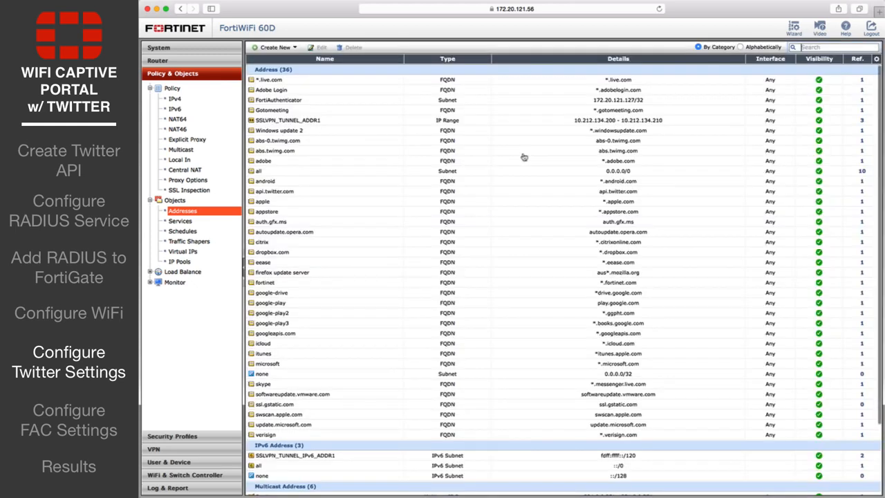
Expand the Policy section in the navigation menu
{"action": "scroll", "coordinate": [319, 229], "scroll_direction": "down", "scroll_amount": 3}
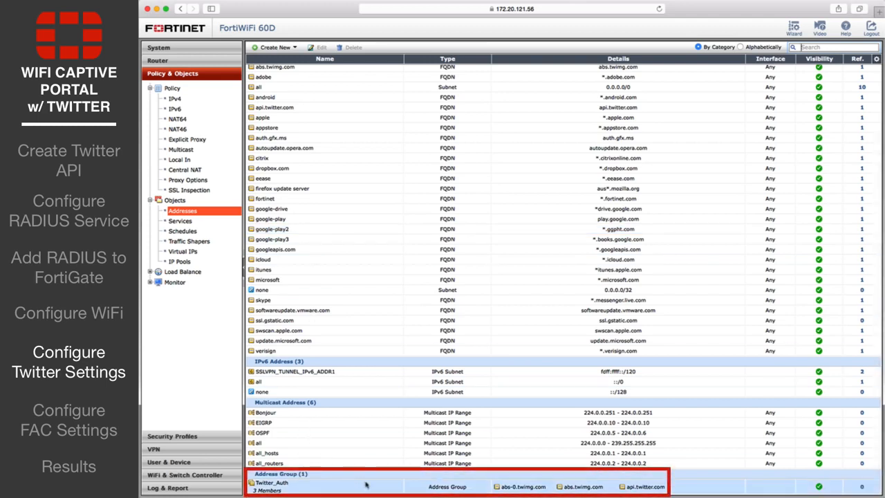
{"action": "left_click", "coordinate": [150, 88]}
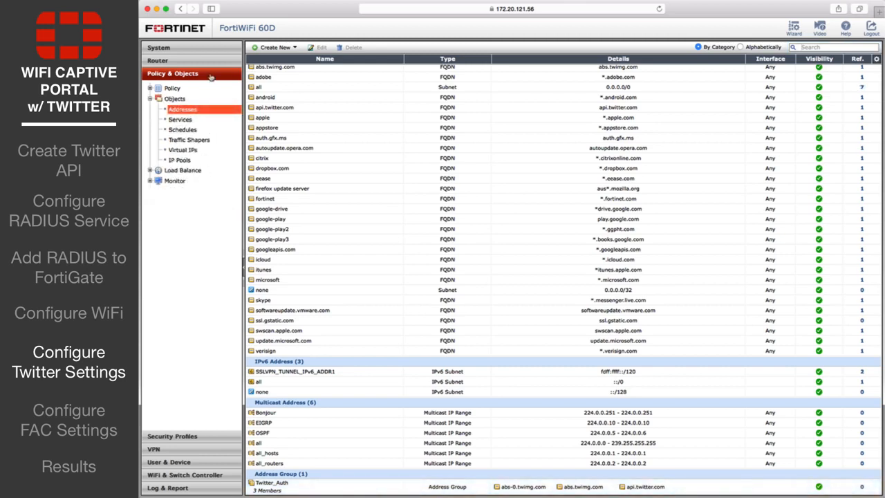
{"action": "left_click", "coordinate": [173, 89]}
Start a new IPv4 policy from wifi (SSID: Kraven), source all, to outgoing interface wan1
{"action": "left_click", "coordinate": [174, 99]}
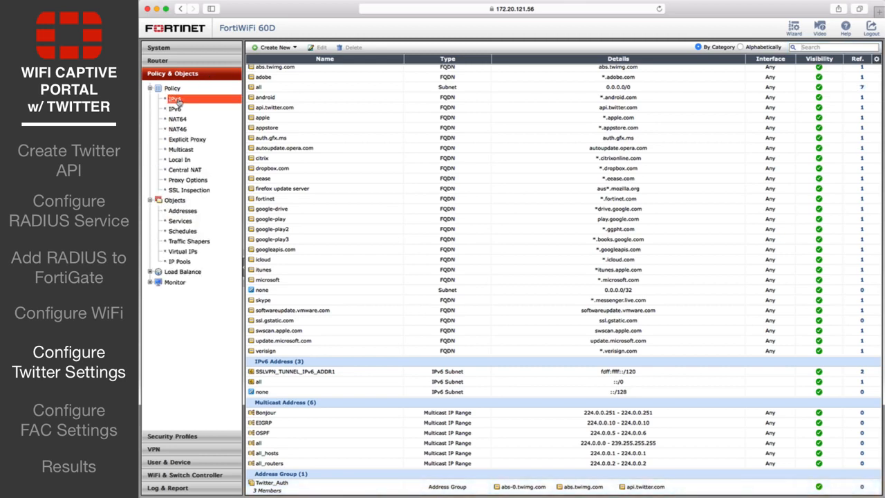
{"action": "left_click", "coordinate": [291, 50]}
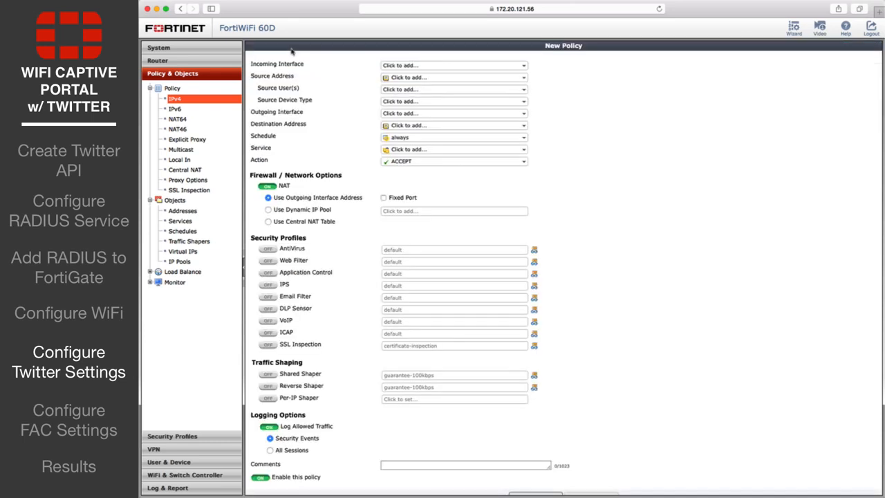
{"action": "left_click", "coordinate": [429, 65]}
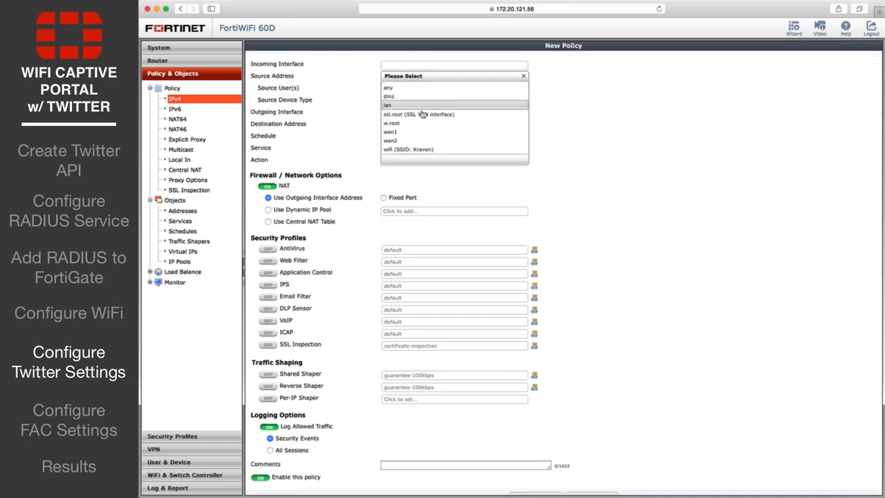
{"action": "left_click", "coordinate": [425, 149]}
{"action": "left_click", "coordinate": [412, 77]}
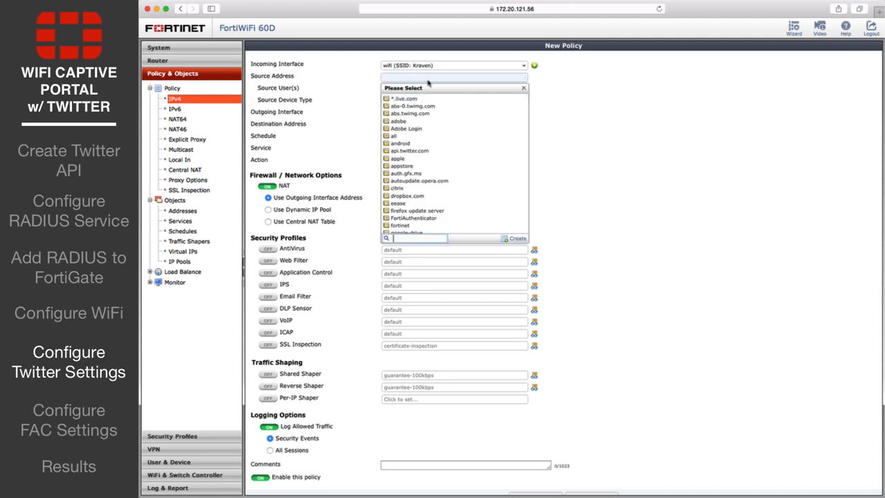
{"action": "left_click", "coordinate": [409, 137]}
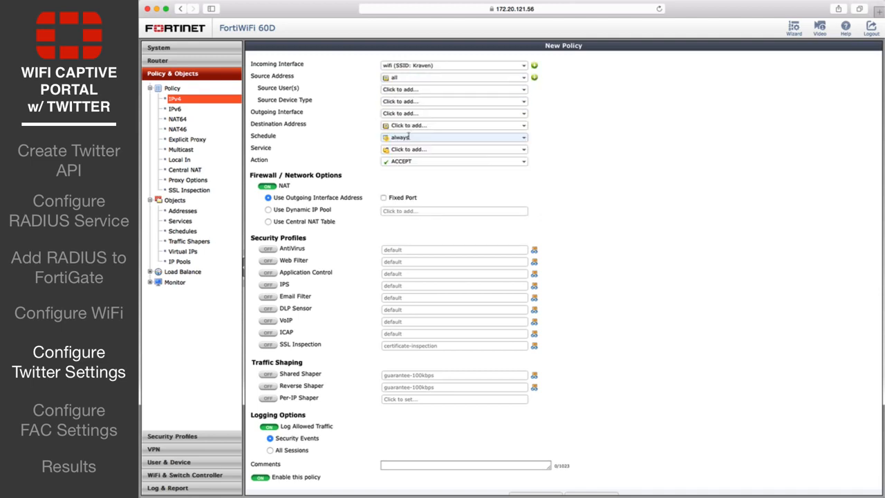
{"action": "left_click", "coordinate": [413, 113]}
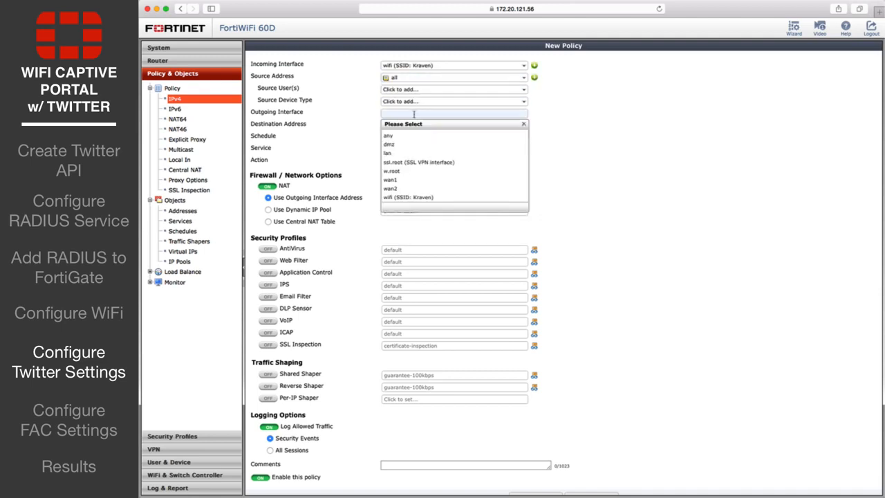
{"action": "left_click", "coordinate": [402, 180]}
Set the destination to Twitter_Auth and the service to ALL, then save the policy
{"action": "left_click", "coordinate": [420, 125]}
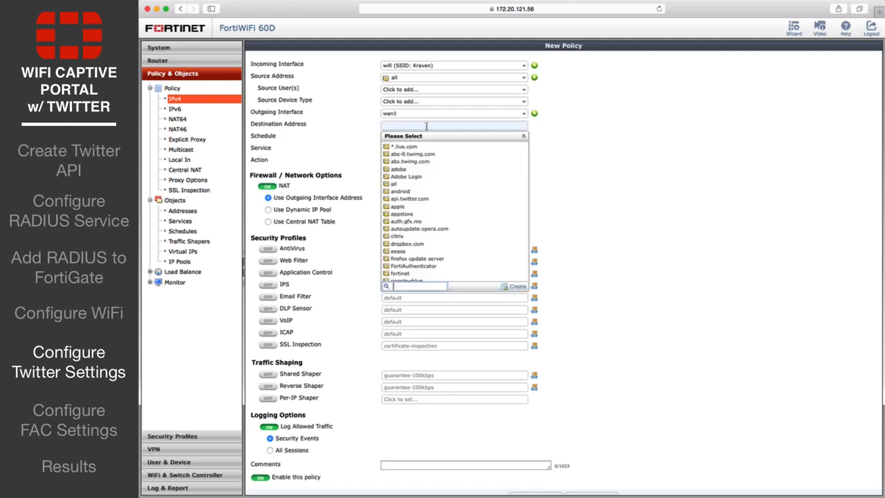
{"action": "scroll", "coordinate": [459, 223], "scroll_direction": "down", "scroll_amount": 10}
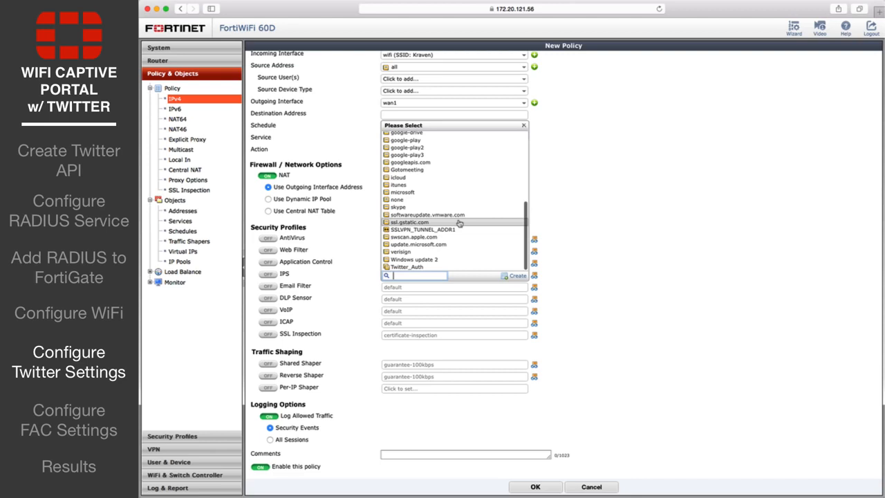
{"action": "left_click", "coordinate": [429, 267]}
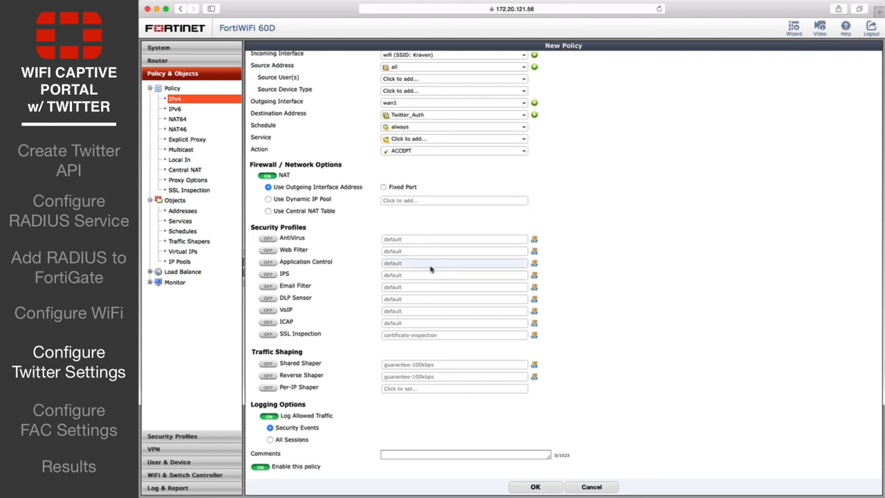
{"action": "left_click", "coordinate": [422, 140]}
{"action": "left_click", "coordinate": [408, 167]}
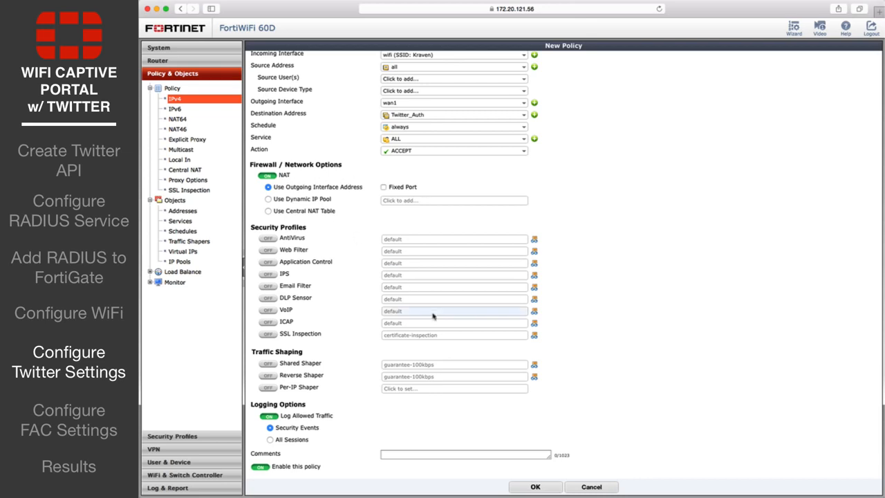
{"action": "left_click", "coordinate": [525, 487]}
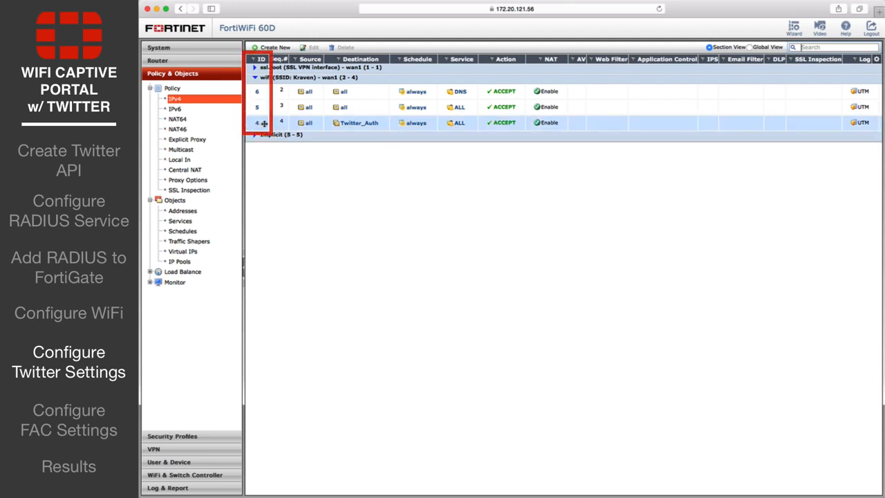
In the detached CLI console, edit firewall policy 4 to set captive-portal-exempt enable
{"action": "left_click", "coordinate": [177, 47]}
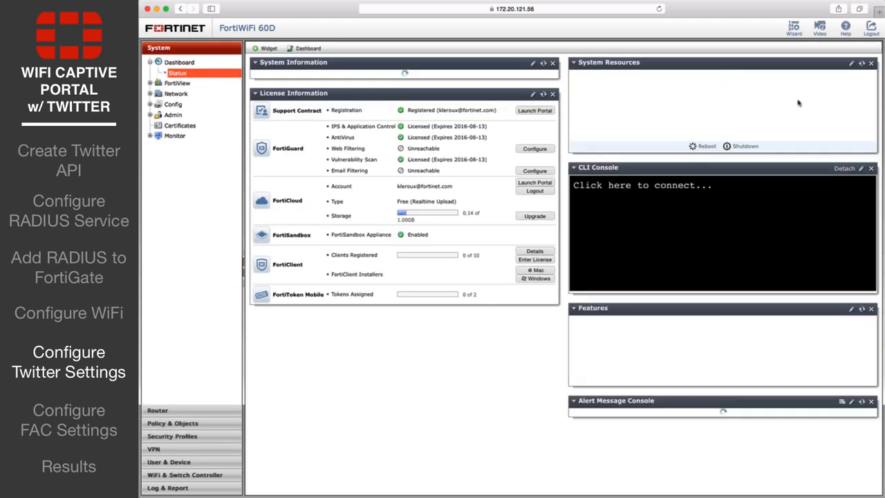
{"action": "left_click", "coordinate": [845, 186]}
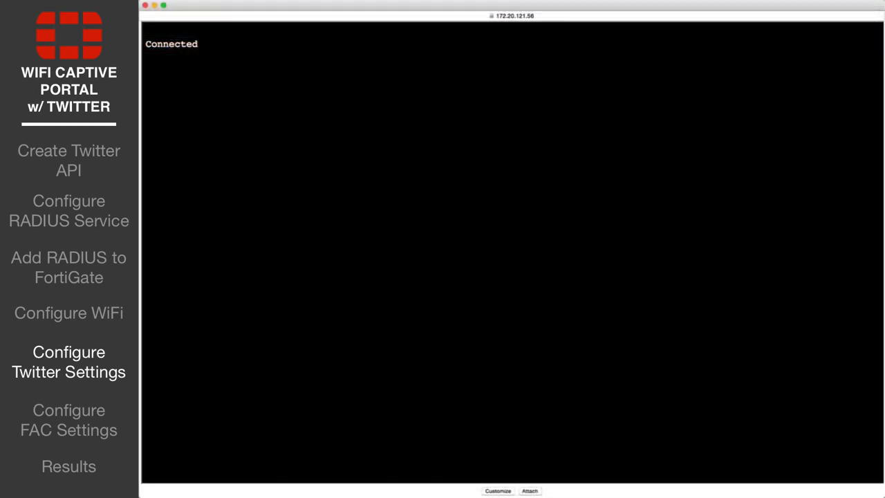
{"action": "type", "text": "config firewall policy"}
{"action": "key", "text": "Return"}
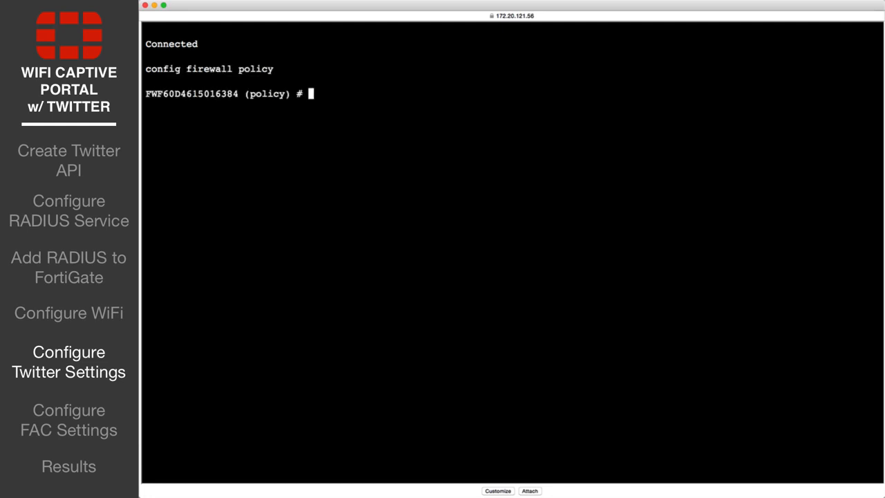
{"action": "type", "text": "edit 4"}
{"action": "key", "text": "Return"}
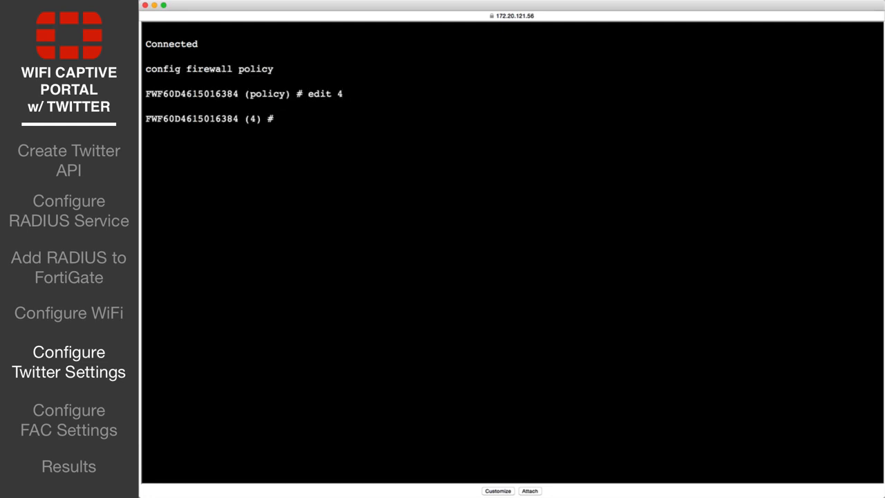
{"action": "type", "text": "set captive-portal-exem"}
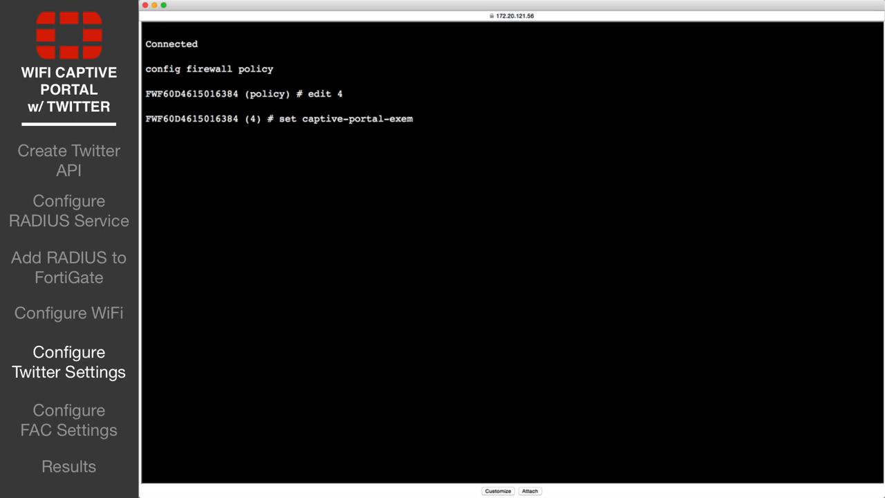
{"action": "type", "text": "pt enable"}
{"action": "key", "text": "Return"}
{"action": "type", "text": "next"}
{"action": "key", "text": "Return"}
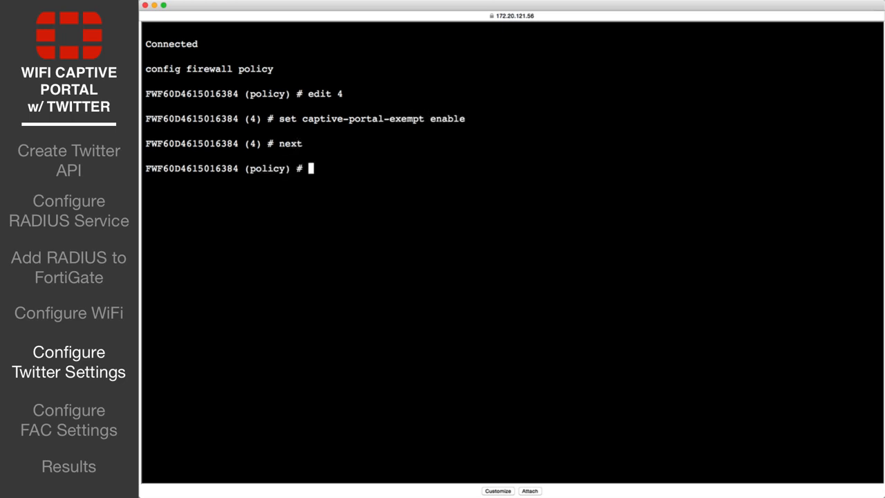
{"action": "type", "text": "end"}
{"action": "key", "text": "Return"}
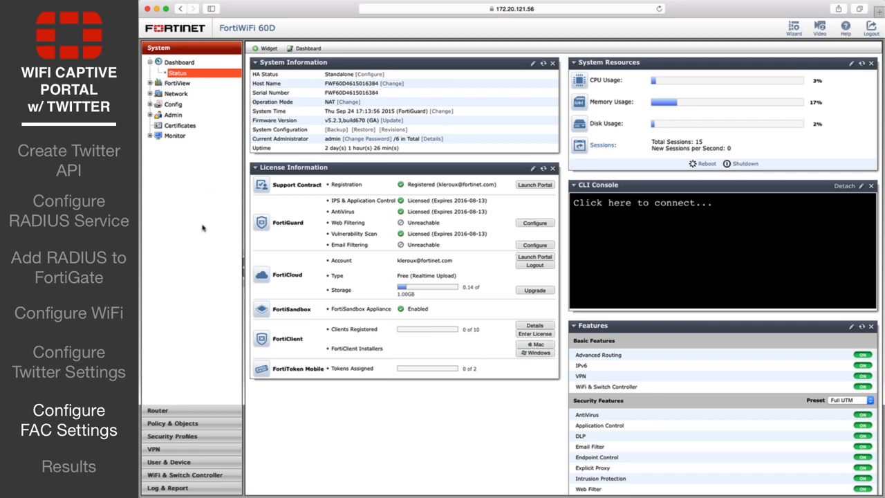
Add an IP/Netmask address named FortiAuthenticator with subnet 172.20.121.127 under Addresses
{"action": "left_click", "coordinate": [184, 423]}
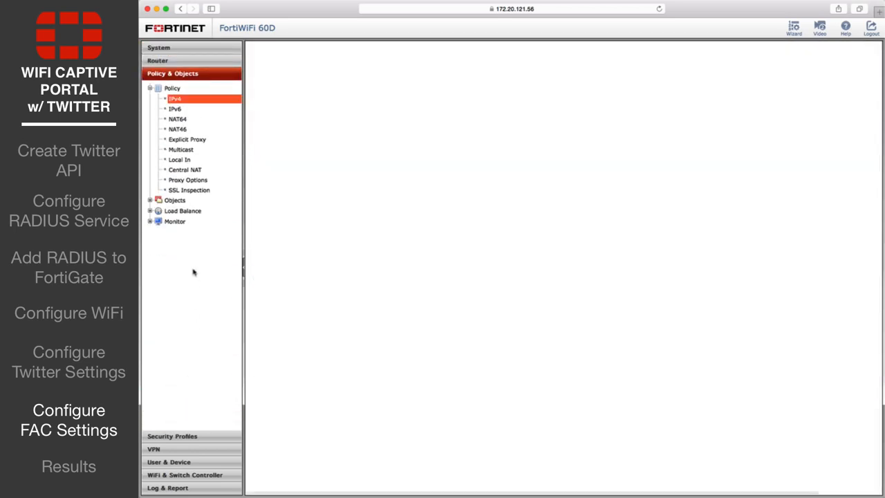
{"action": "left_click", "coordinate": [177, 202]}
{"action": "left_click", "coordinate": [184, 211]}
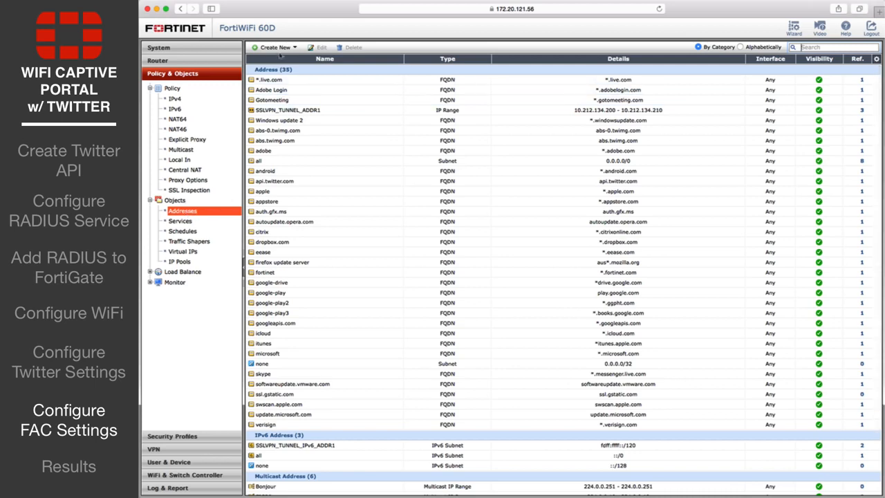
{"action": "left_click", "coordinate": [278, 49]}
{"action": "left_click", "coordinate": [353, 76]}
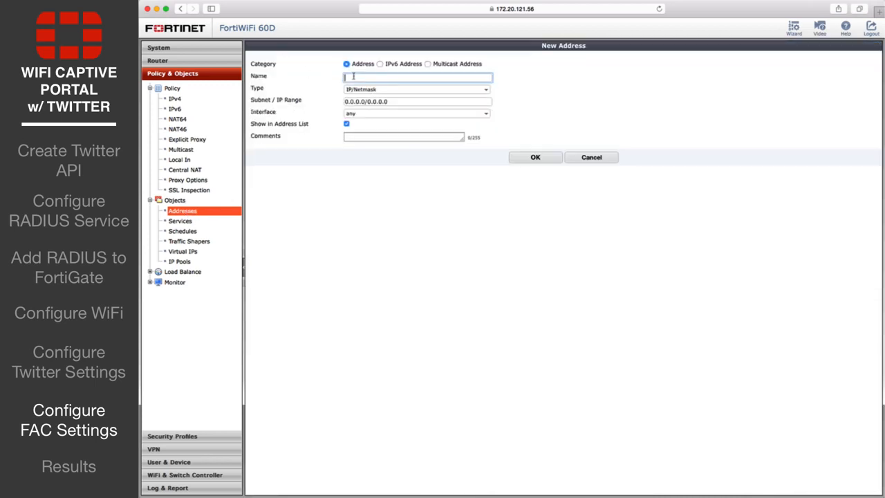
{"action": "type", "text": "FortiAuthenticator"}
{"action": "left_click", "coordinate": [401, 101]}
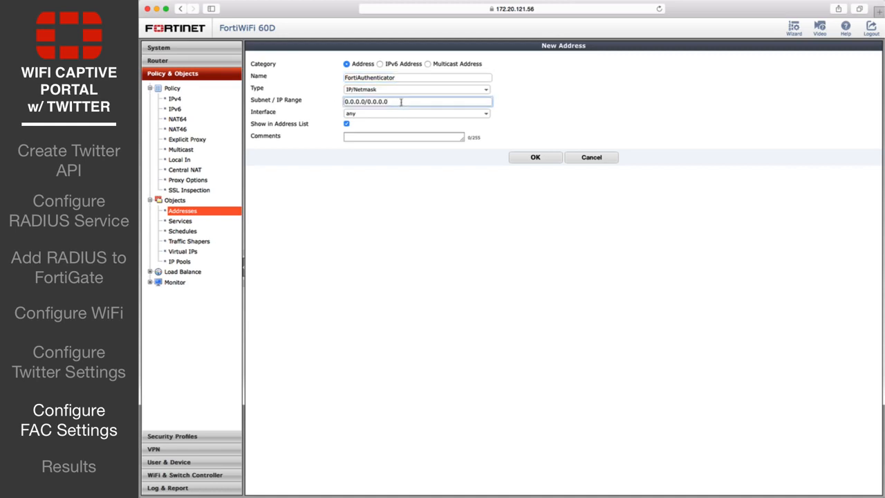
{"action": "triple_click", "coordinate": [401, 102]}
{"action": "type", "text": "172.20.121.127"}
{"action": "left_click", "coordinate": [529, 158]}
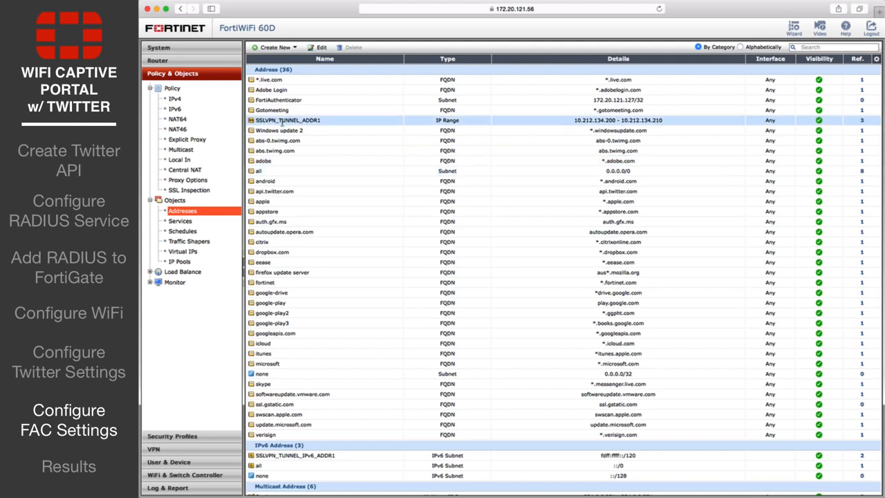
Begin a new IPv4 policy: incoming wifi (SSID: Kraven), source all, outgoing wan1
{"action": "left_click", "coordinate": [177, 99]}
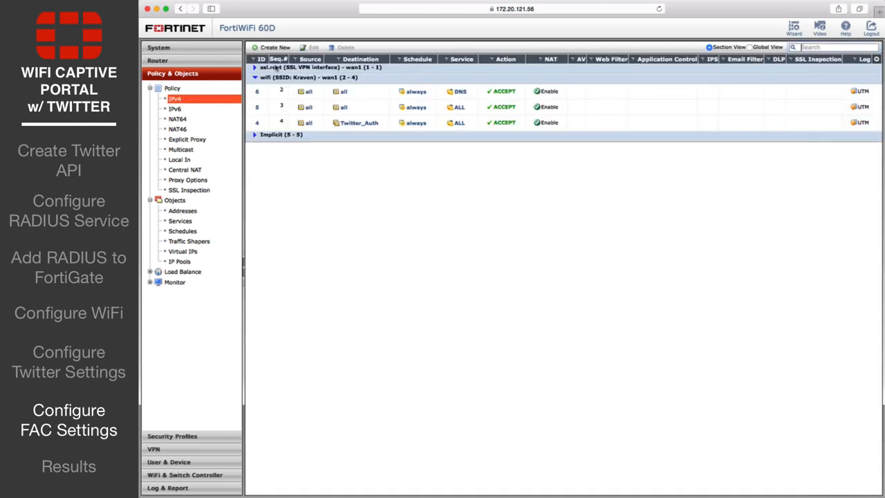
{"action": "left_click", "coordinate": [275, 47]}
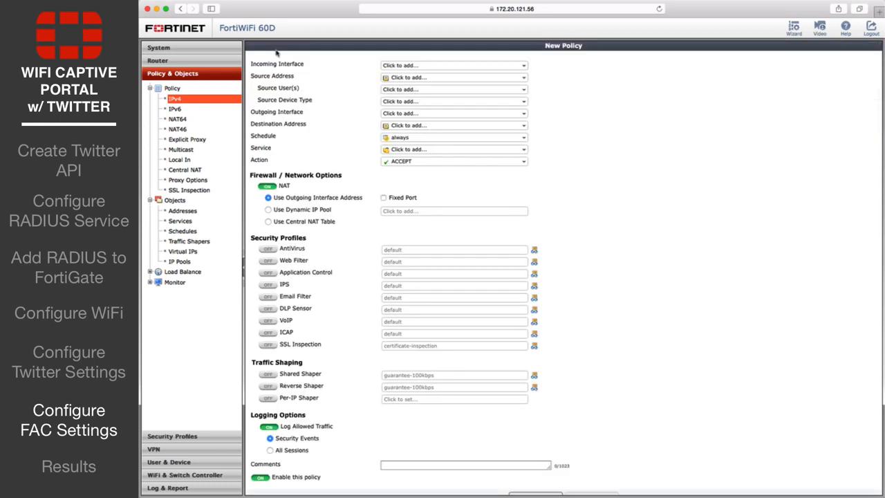
{"action": "left_click", "coordinate": [429, 67]}
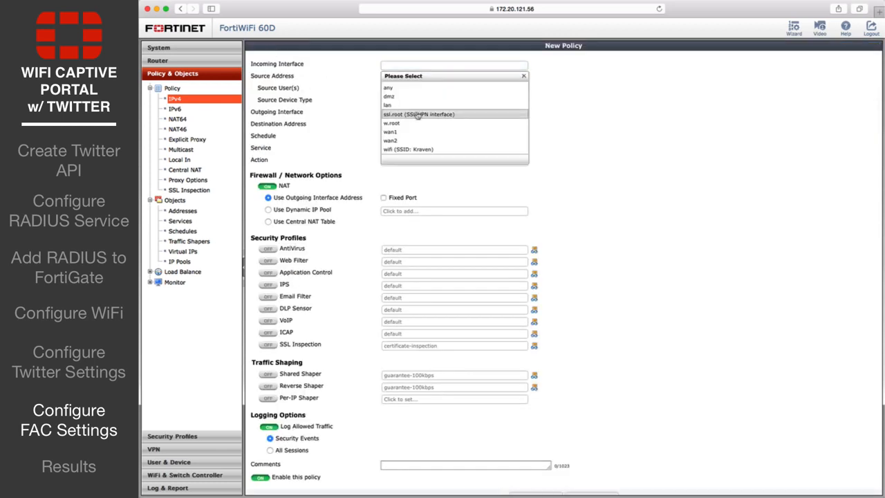
{"action": "left_click", "coordinate": [412, 148]}
{"action": "left_click", "coordinate": [422, 78]}
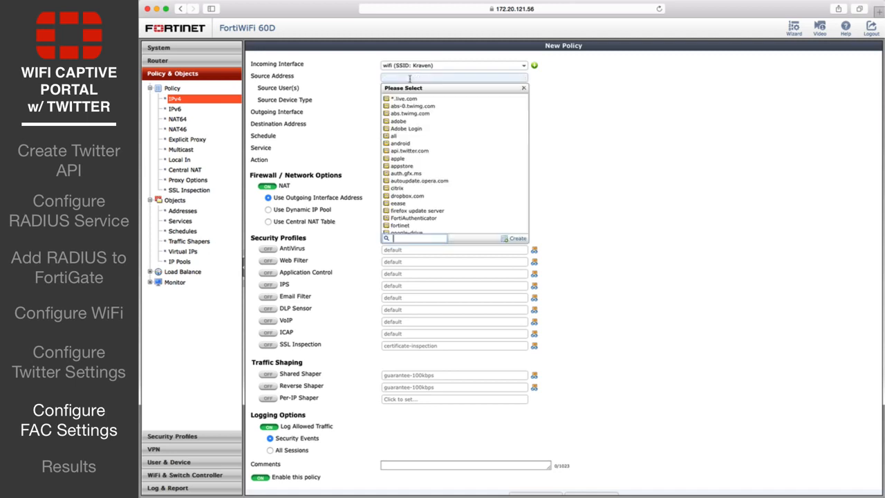
{"action": "left_click", "coordinate": [402, 132]}
{"action": "left_click", "coordinate": [407, 114]}
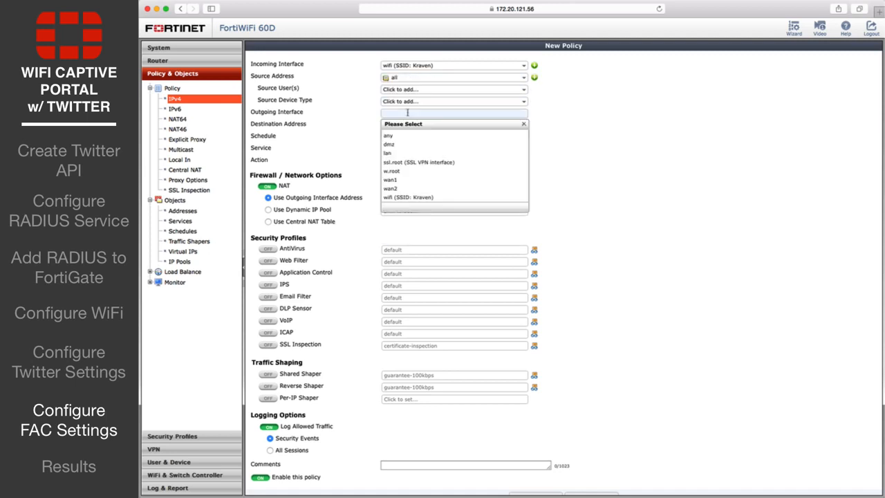
{"action": "left_click", "coordinate": [398, 181]}
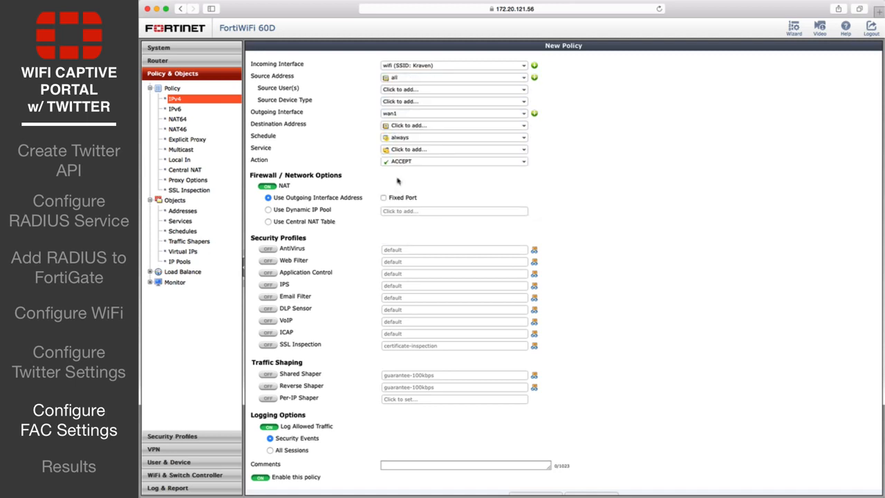
Set destination FortiAuthenticator and service ALL, save, then drag it and Twitter_Auth to the top
{"action": "left_click", "coordinate": [401, 126]}
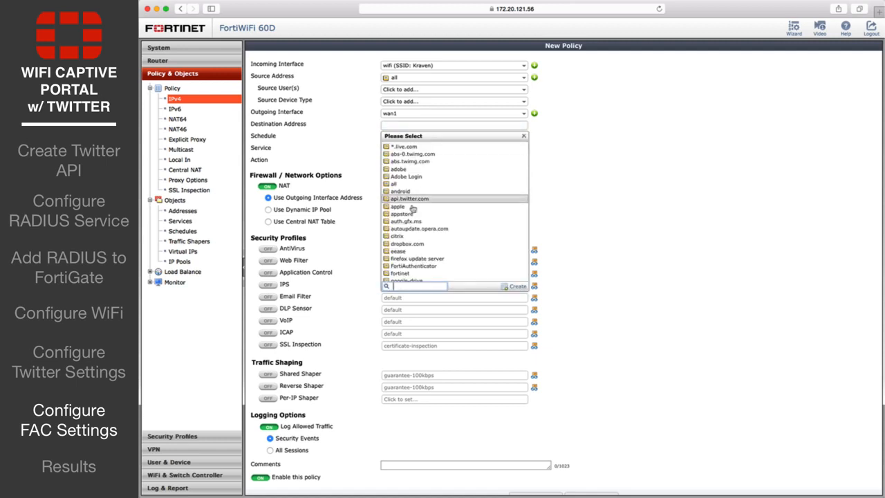
{"action": "left_click", "coordinate": [420, 267]}
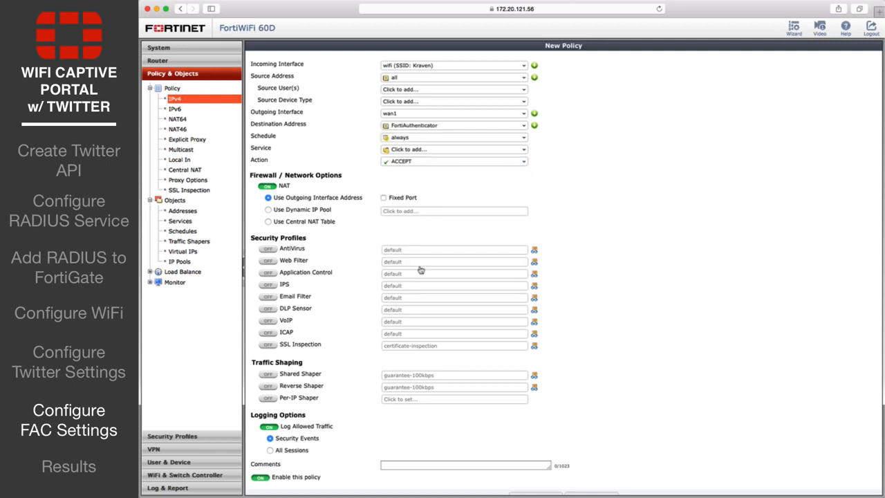
{"action": "left_click", "coordinate": [415, 149]}
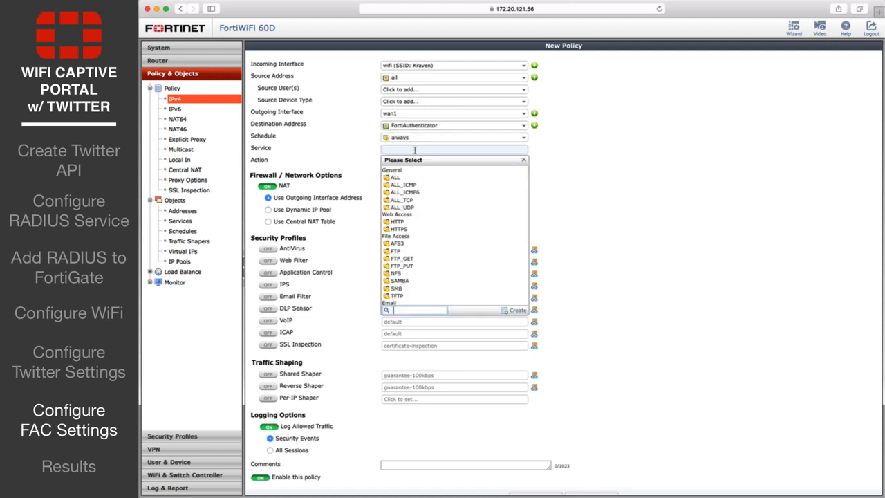
{"action": "left_click", "coordinate": [408, 177]}
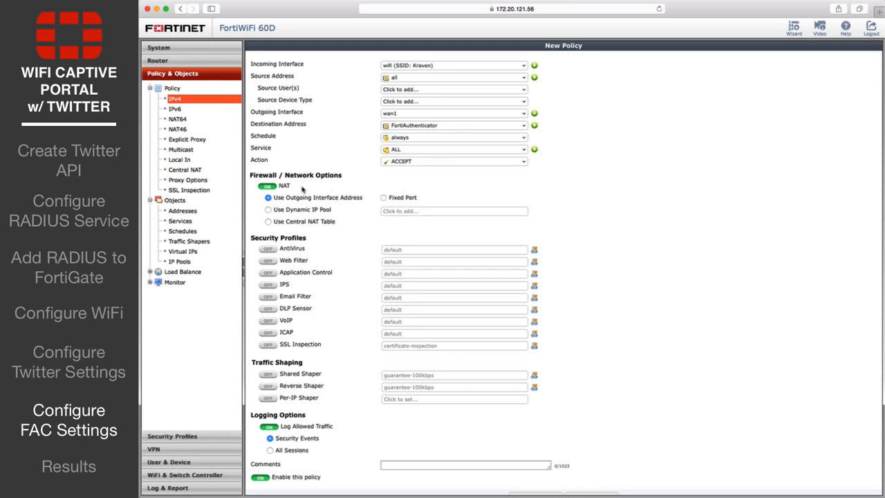
{"action": "scroll", "coordinate": [444, 359], "scroll_direction": "down", "scroll_amount": 1}
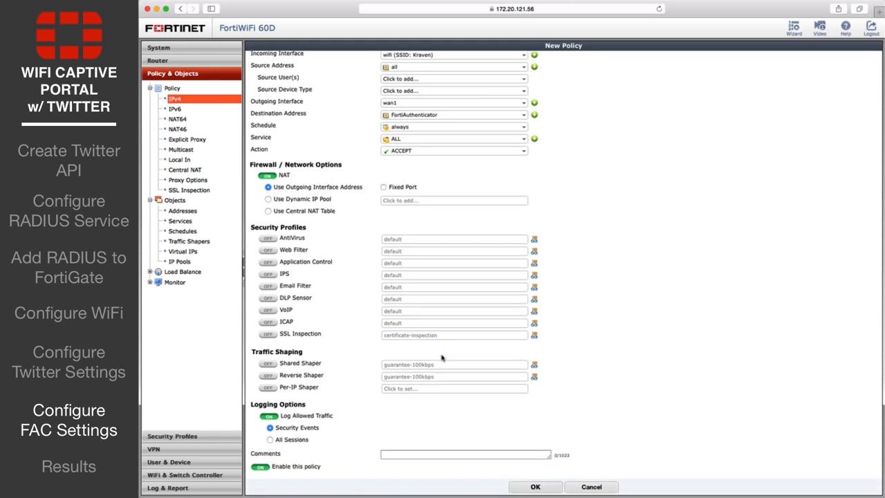
{"action": "left_click", "coordinate": [533, 487]}
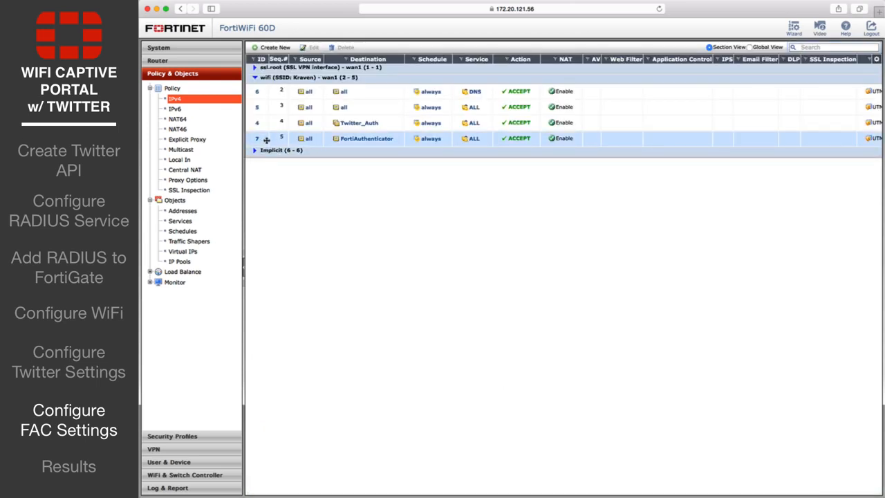
{"action": "left_click_drag", "start_coordinate": [267, 139], "coordinate": [267, 88]}
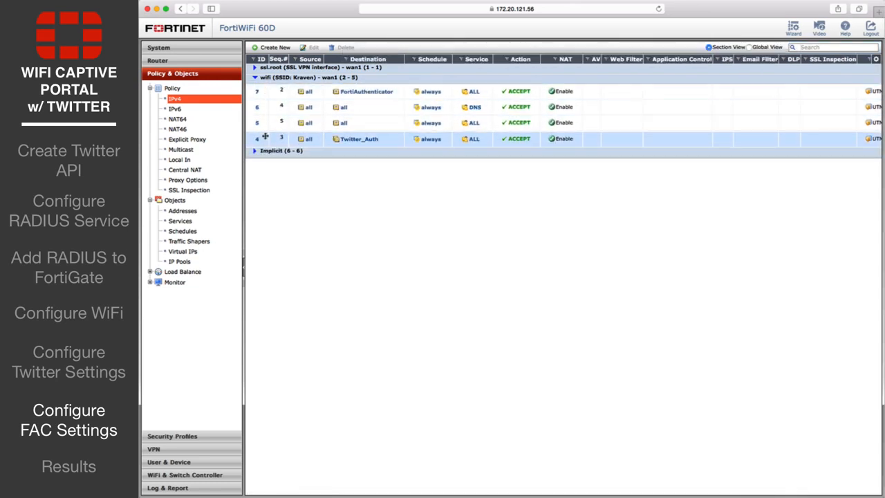
{"action": "left_click_drag", "start_coordinate": [266, 139], "coordinate": [263, 97]}
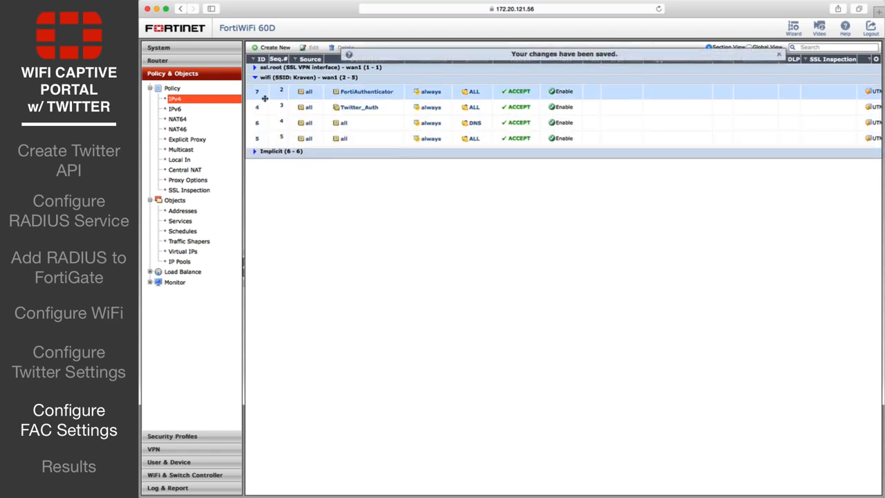
In the detached CLI console, edit firewall policy 7 to set captive-portal-exempt enable
{"action": "left_click", "coordinate": [158, 48]}
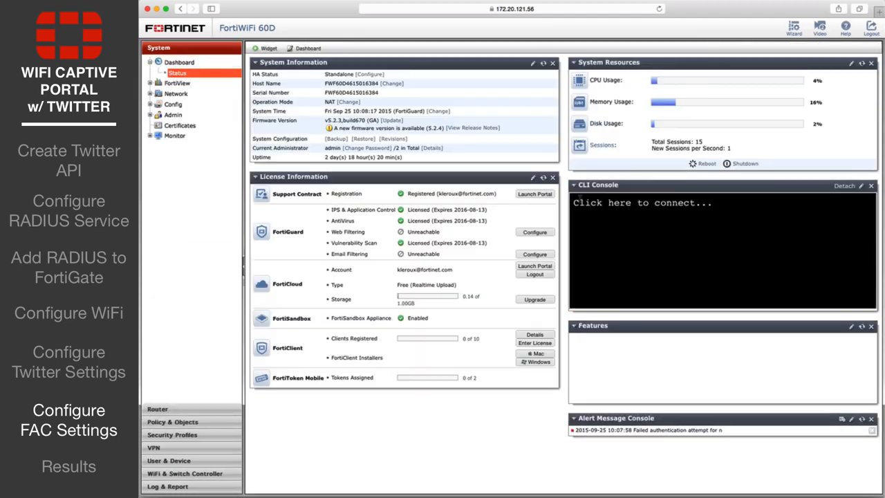
{"action": "left_click", "coordinate": [842, 186]}
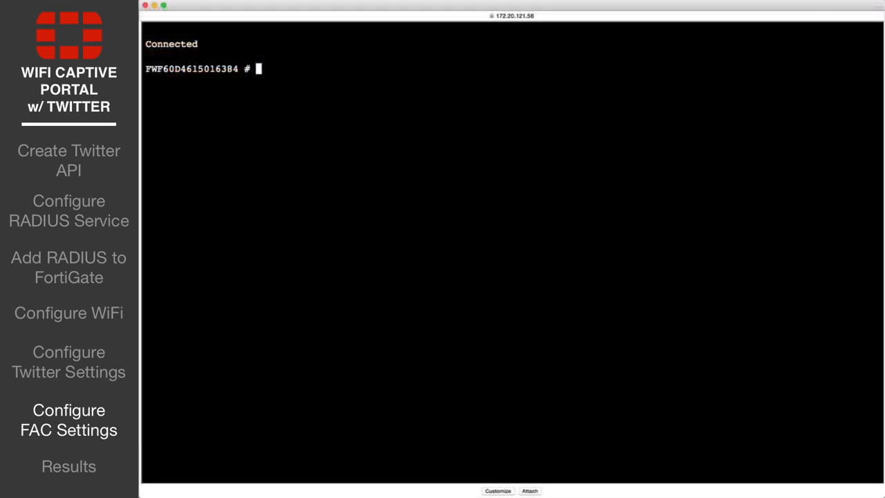
{"action": "type", "text": "config firewall policy"}
{"action": "key", "text": "Return"}
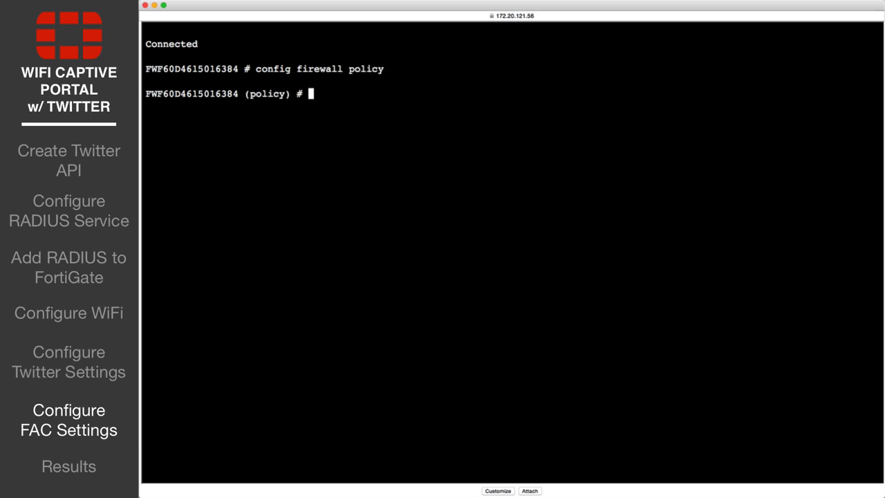
{"action": "type", "text": "edit 7"}
{"action": "key", "text": "Return"}
{"action": "type", "text": "set captive-por"}
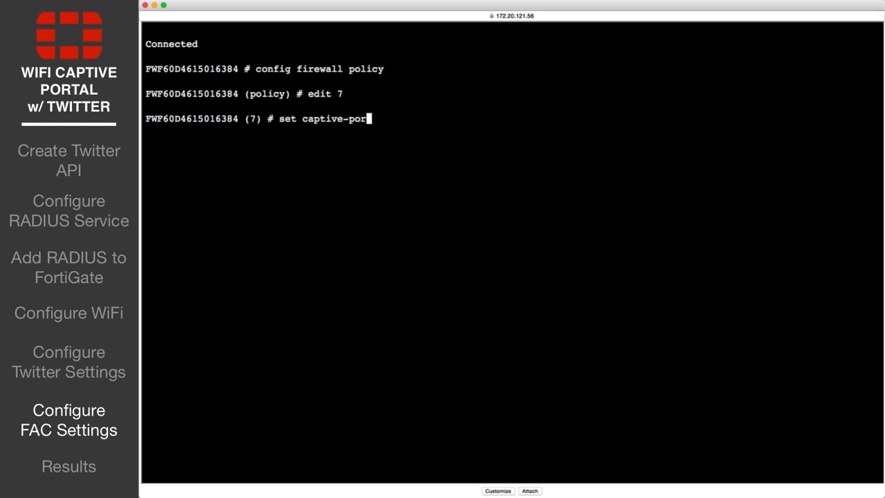
{"action": "type", "text": "tal-exempt enable"}
{"action": "key", "text": "Return"}
{"action": "type", "text": "next"}
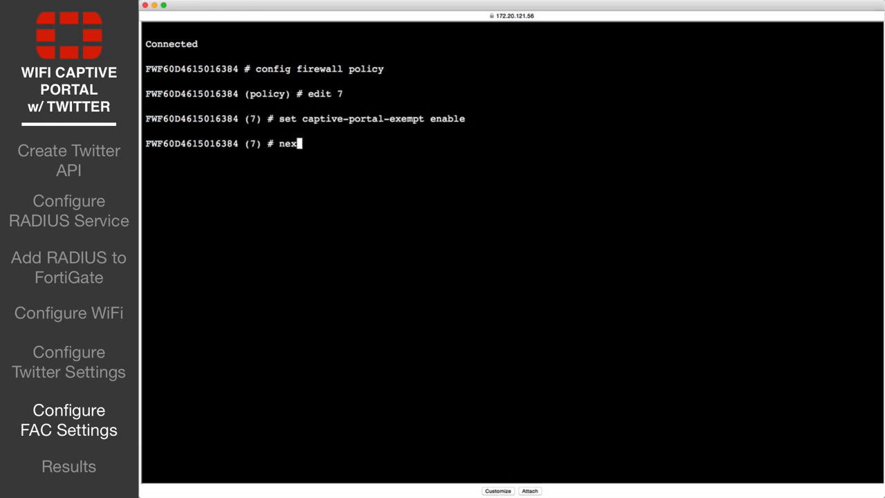
{"action": "key", "text": "Return"}
{"action": "type", "text": "end"}
{"action": "key", "text": "Return"}
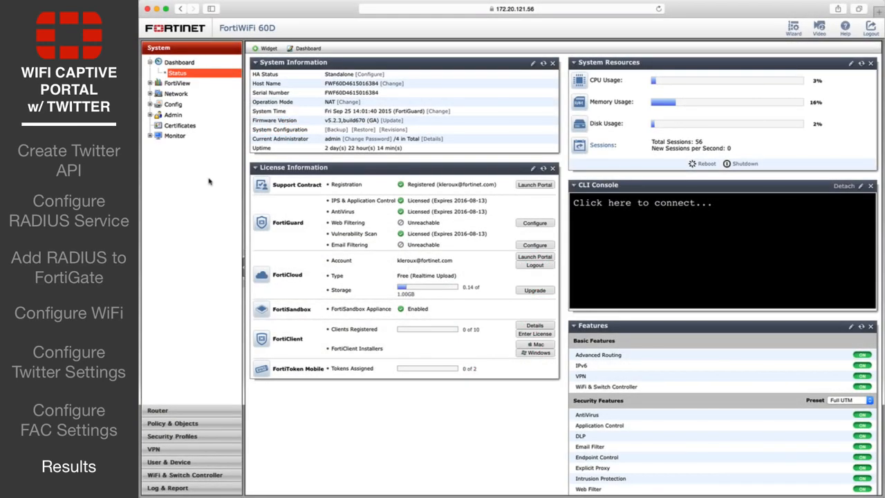
In a new tab, pick Twitter on the portal, sign in with the account e-mail and password, and decline saving it
{"action": "left_click", "coordinate": [880, 13]}
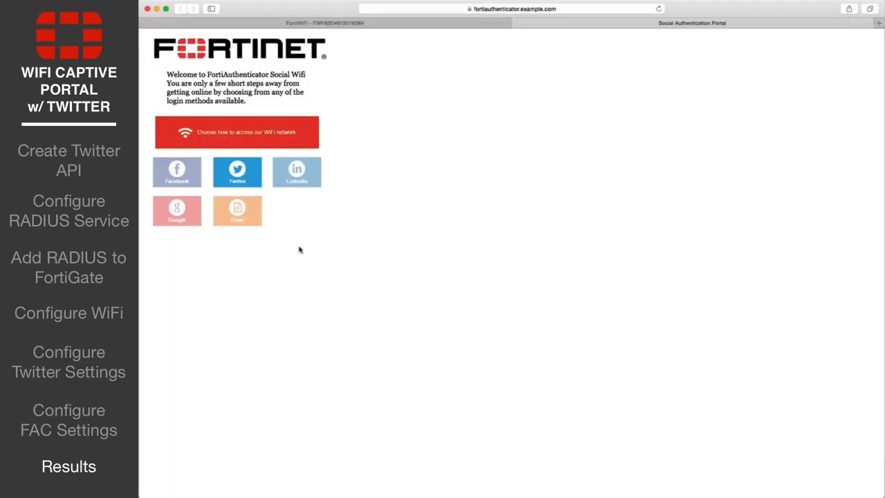
{"action": "left_click", "coordinate": [247, 170]}
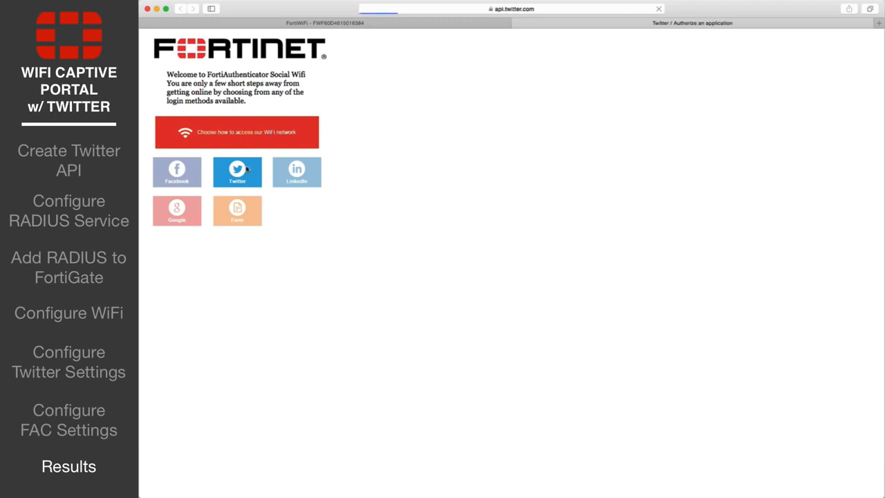
{"action": "type", "text": "xxxxxx.fortinet@gmail.c"}
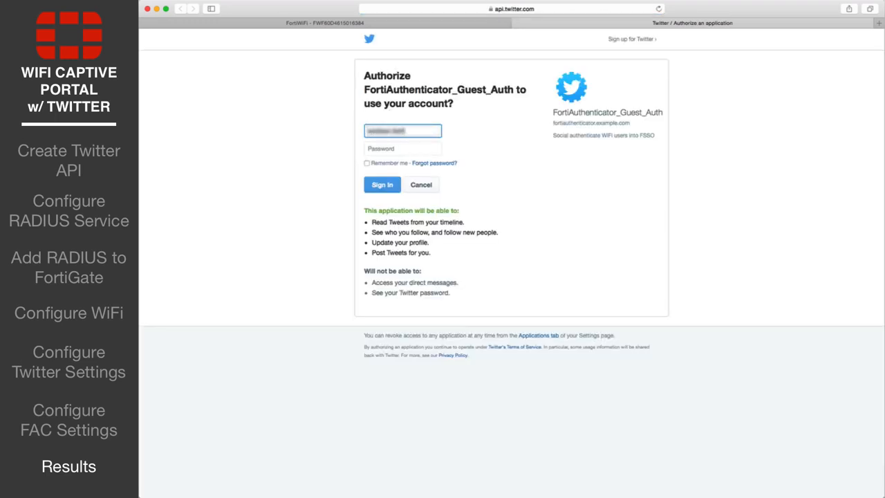
{"action": "type", "text": "om"}
{"action": "key", "text": "Tab"}
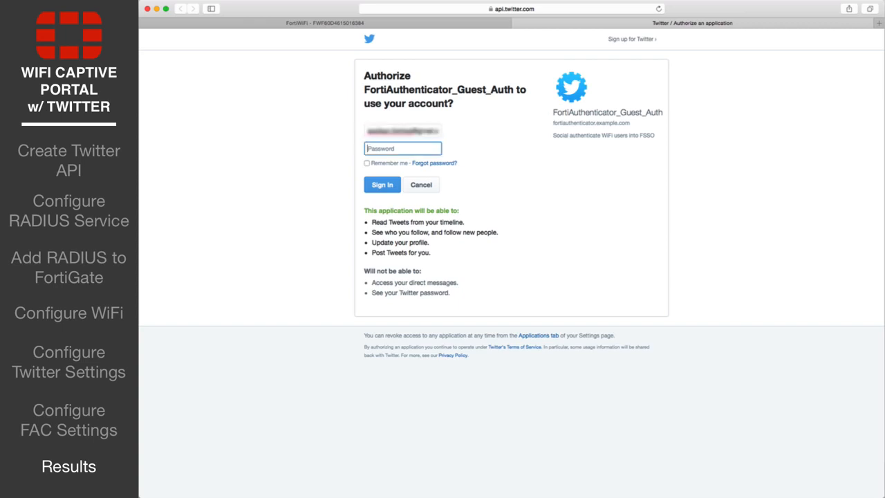
{"action": "type", "text": "xxxxxxxxxxxxxx"}
{"action": "left_click", "coordinate": [384, 191]}
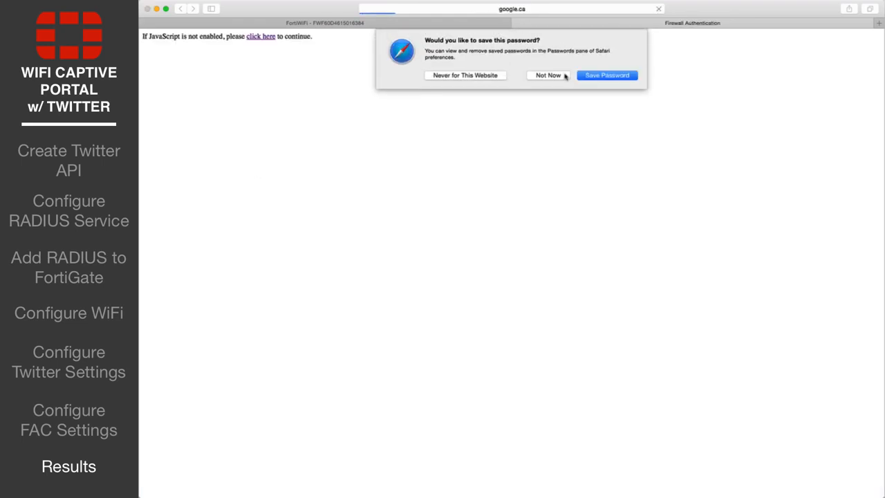
{"action": "left_click", "coordinate": [549, 76]}
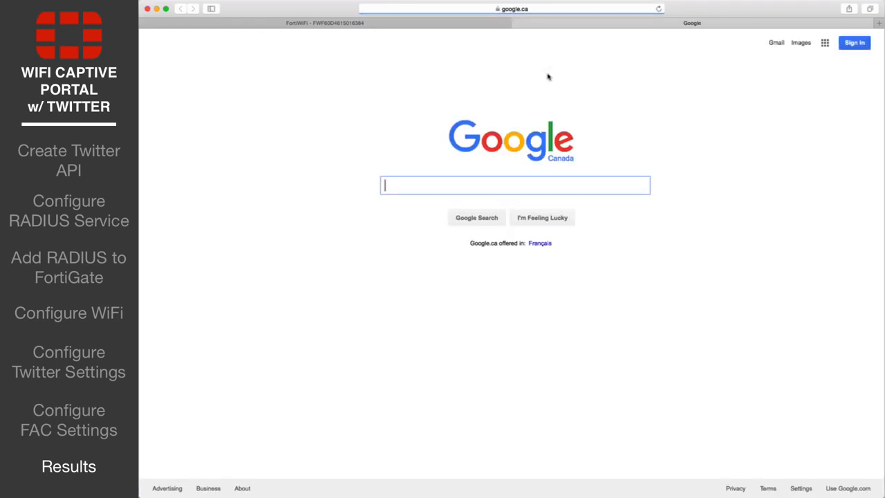